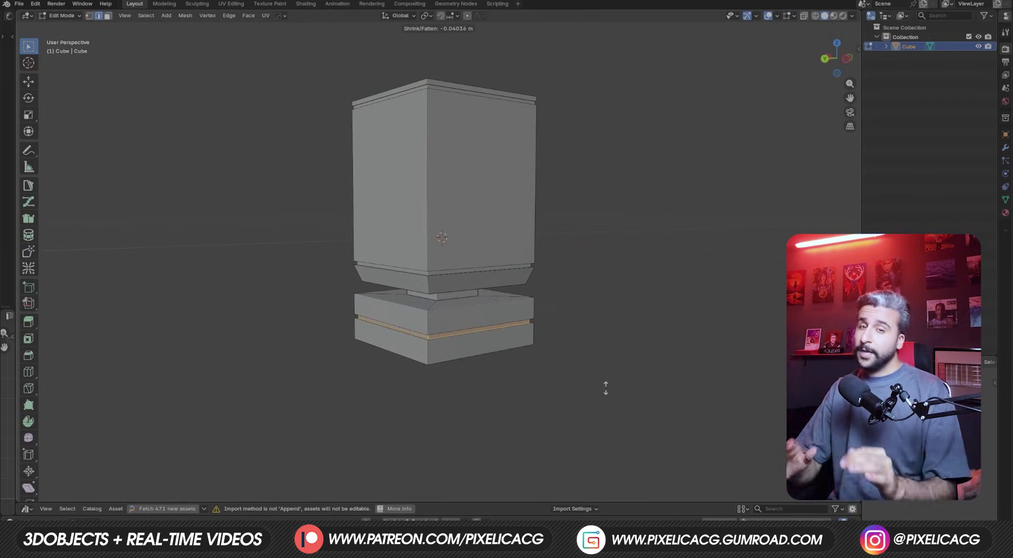
# Finish sinking the base's side groove about 0.04 m, and inset its bottom face and recess that about 0.05 m.
pyautogui.click(605, 387)
pyautogui.moveTo(549, 375); pyautogui.dragTo(539, 346, button='middle')
pyautogui.click(499, 353)
pyautogui.press('3')
pyautogui.click(497, 347)
pyautogui.press('i')
pyautogui.click(665, 402)
pyautogui.hotkey('alt', 's')
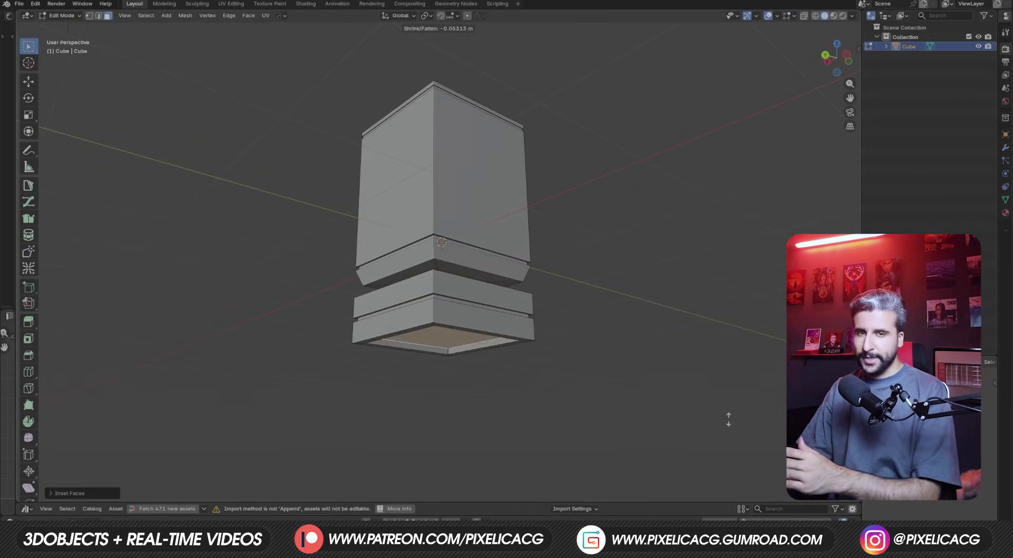
pyautogui.press('Tab')
pyautogui.moveTo(655, 392); pyautogui.dragTo(653, 436, button='middle')
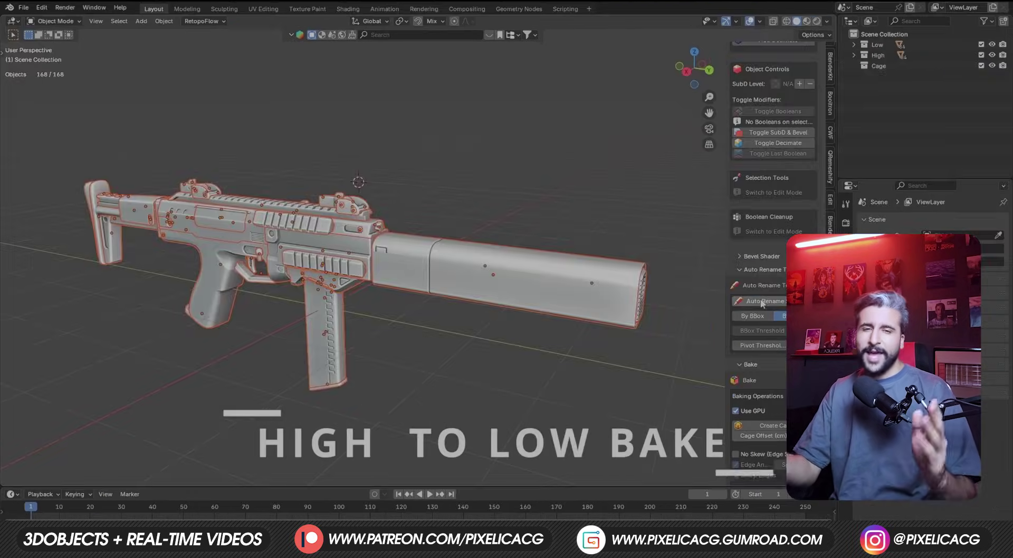
pyautogui.click(854, 45)
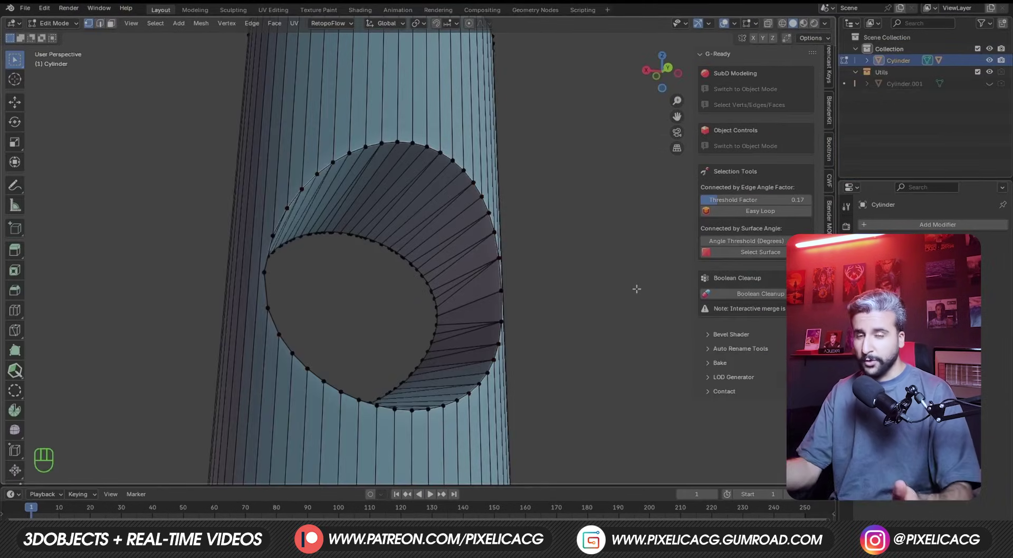
# Undo the Boolean Cleanup around the cylinder's hole and return to Object Mode.
pyautogui.hotkey('ctrl', 'z')
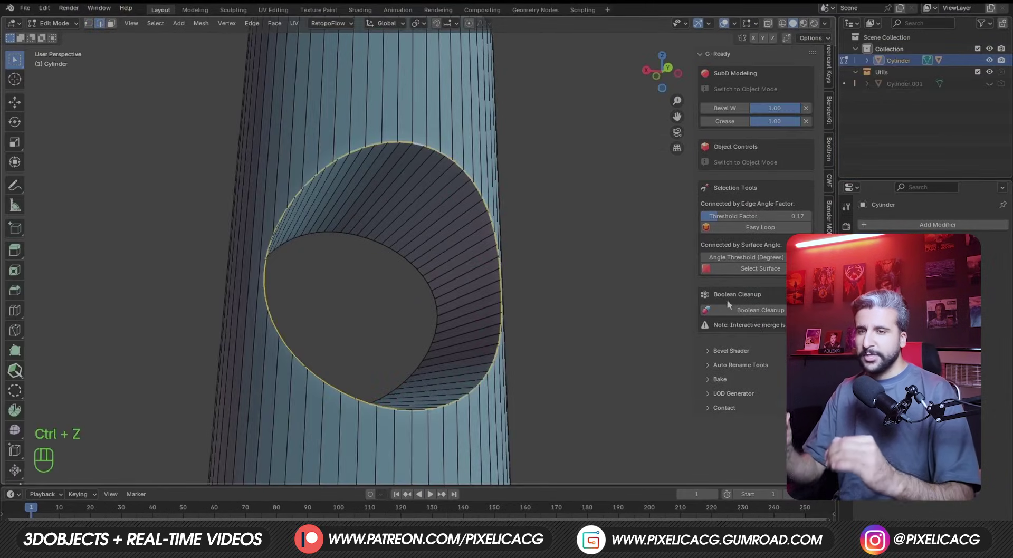
pyautogui.press('Tab')
pyautogui.scroll(-5, 586, 227)
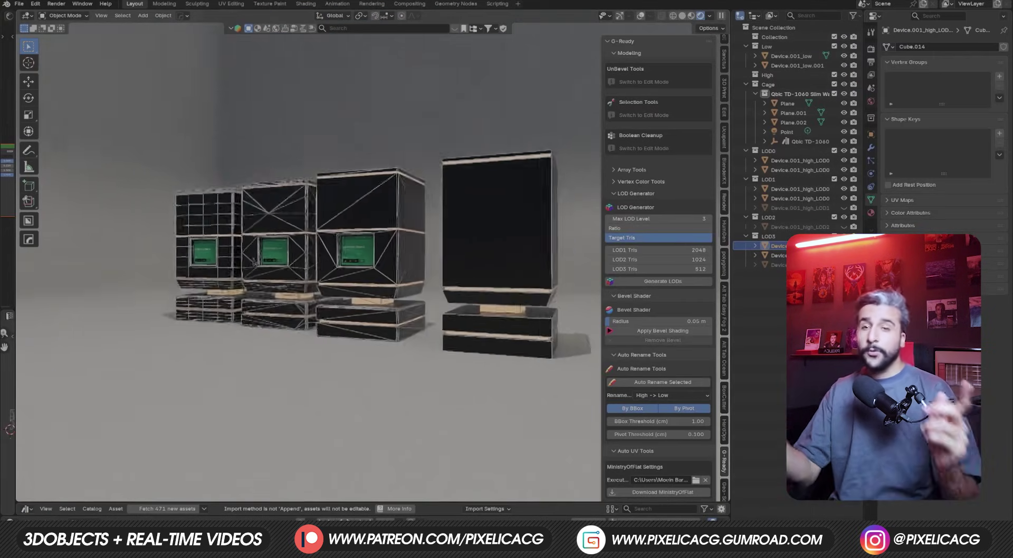
pyautogui.moveTo(254, 261); pyautogui.dragTo(338, 266, button='middle')
pyautogui.scroll(-15, 653, 257)
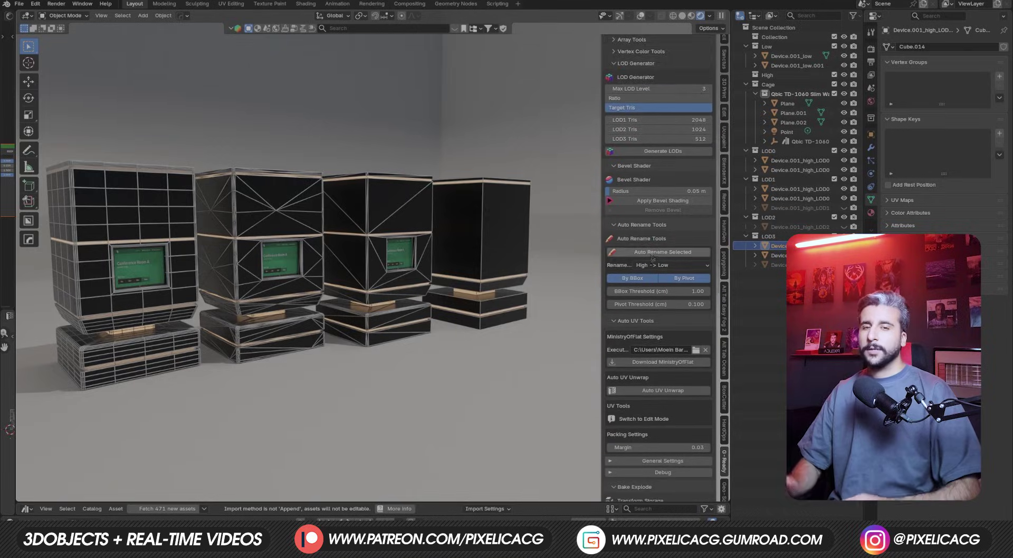
pyautogui.scroll(-13, 652, 257)
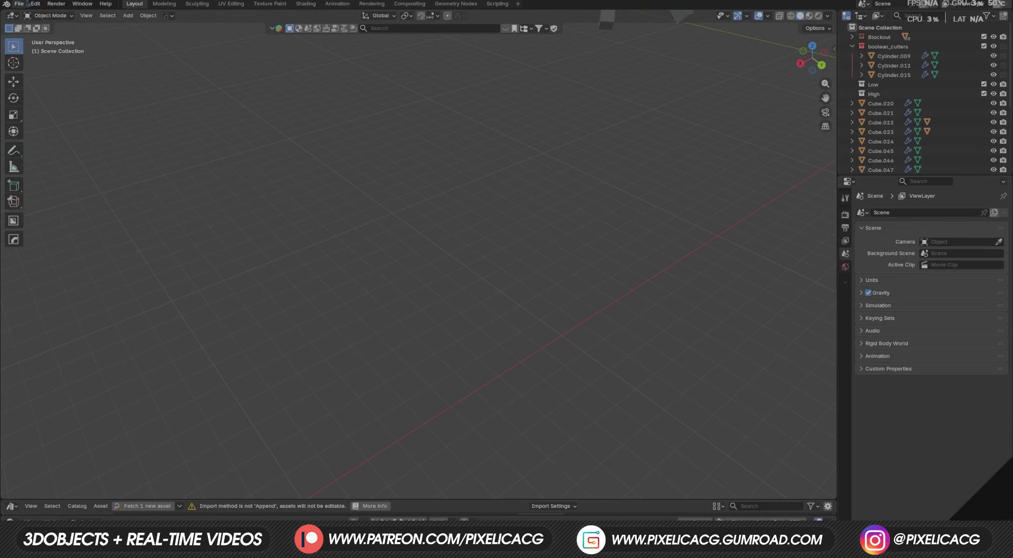
# Install the G-Ready add-on from its file on the Desktop in the preferences and enable it.
pyautogui.click(36, 4)
pyautogui.click(60, 125)
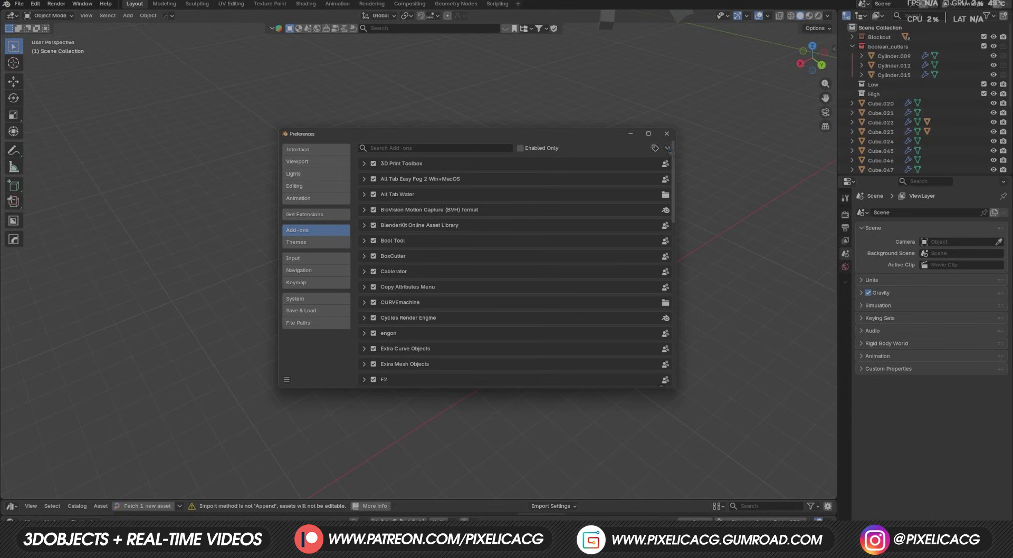
pyautogui.click(668, 149)
pyautogui.click(618, 176)
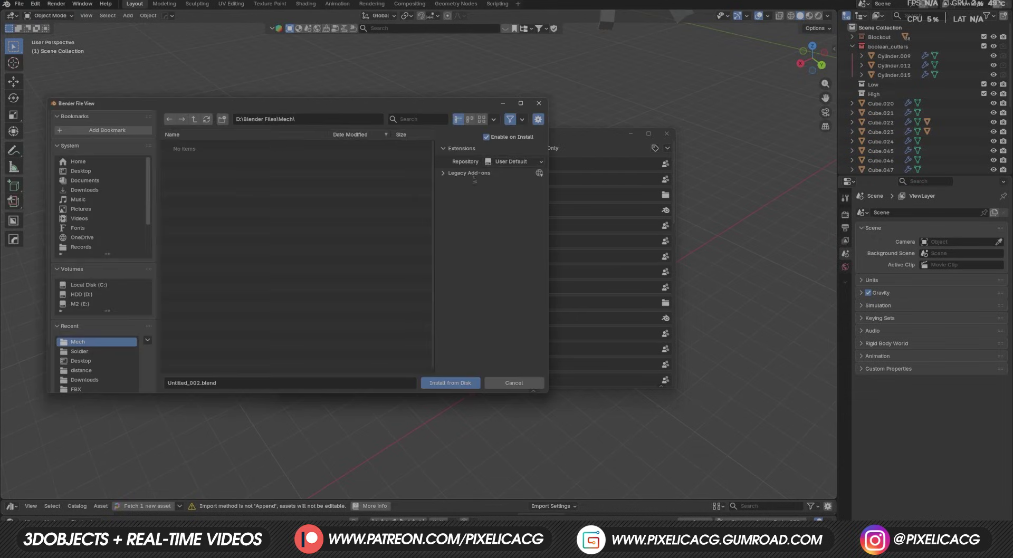
pyautogui.click(86, 171)
pyautogui.doubleClick(221, 177)
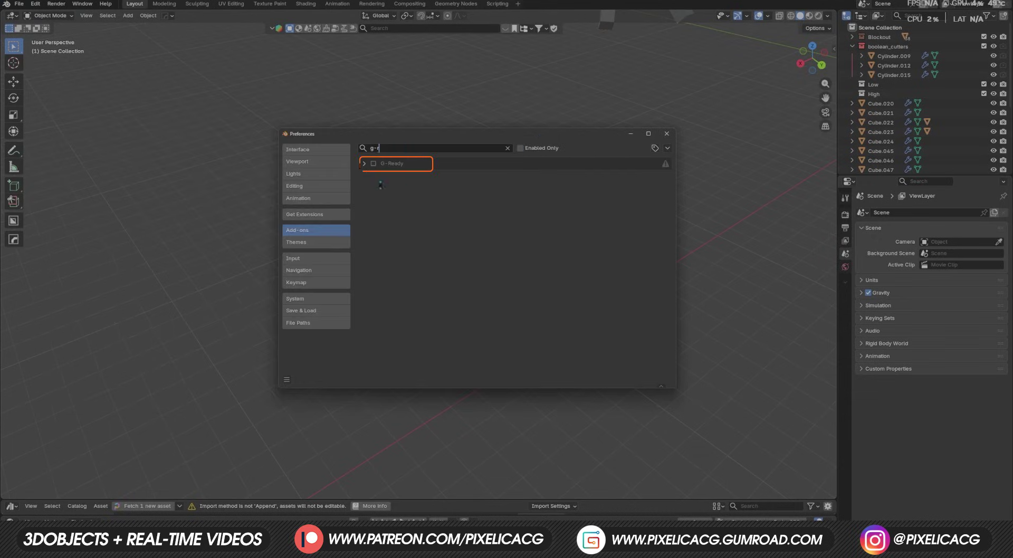
pyautogui.click(365, 164)
pyautogui.click(374, 164)
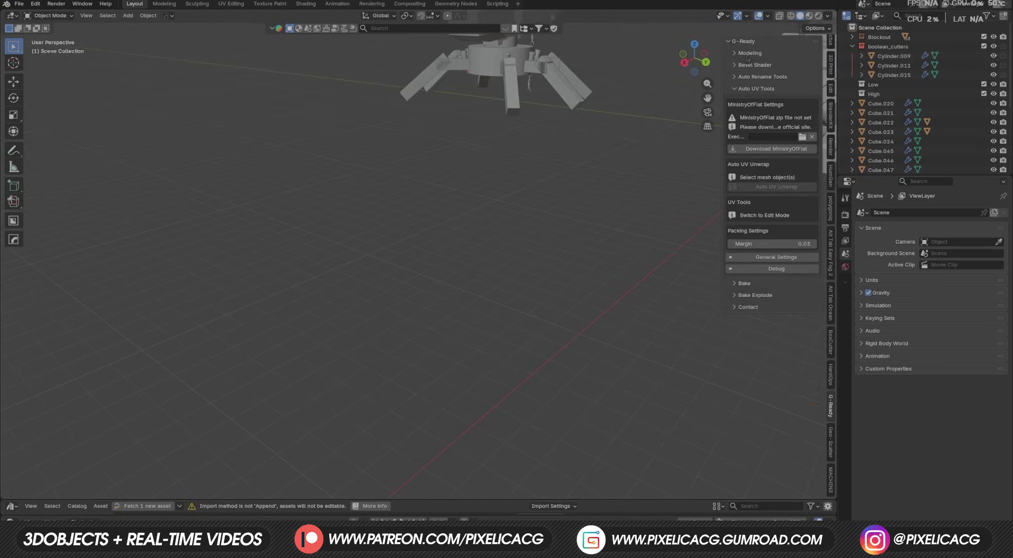
# Look through the G-Ready add-on's tool sections, from Array Tools and LOD Generator to the Bake settings.
pyautogui.click(754, 64)
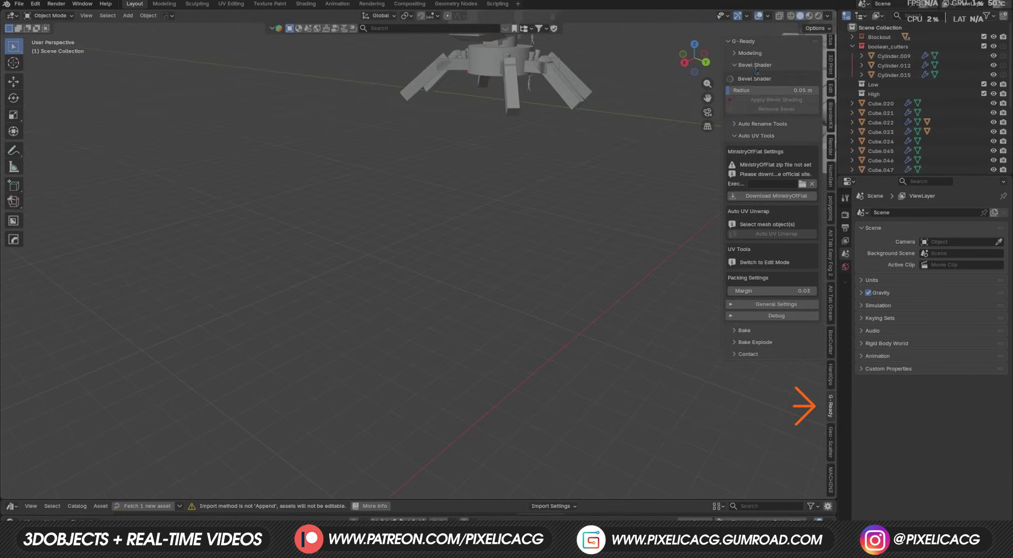
pyautogui.click(755, 64)
pyautogui.click(756, 77)
pyautogui.click(757, 77)
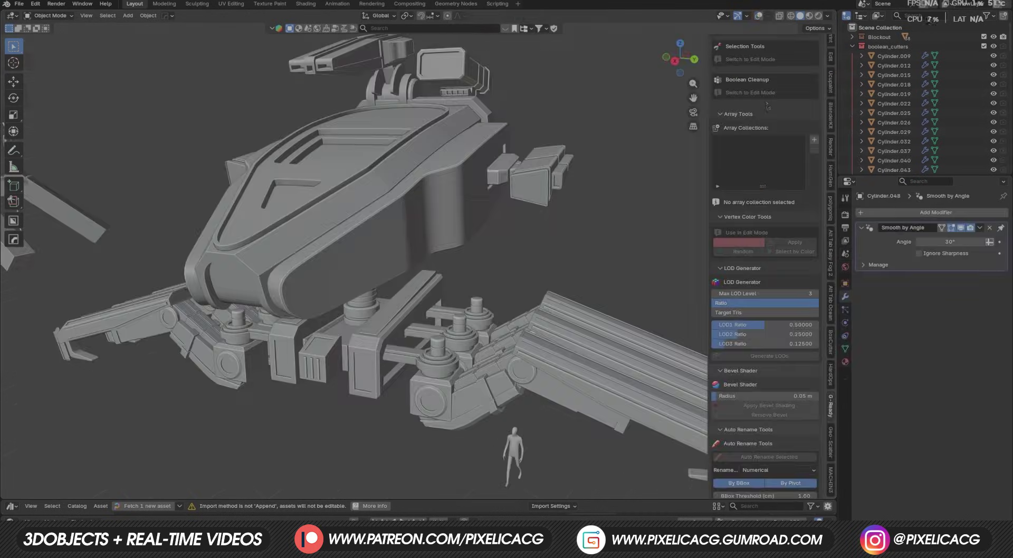
pyautogui.scroll(-10, 768, 106)
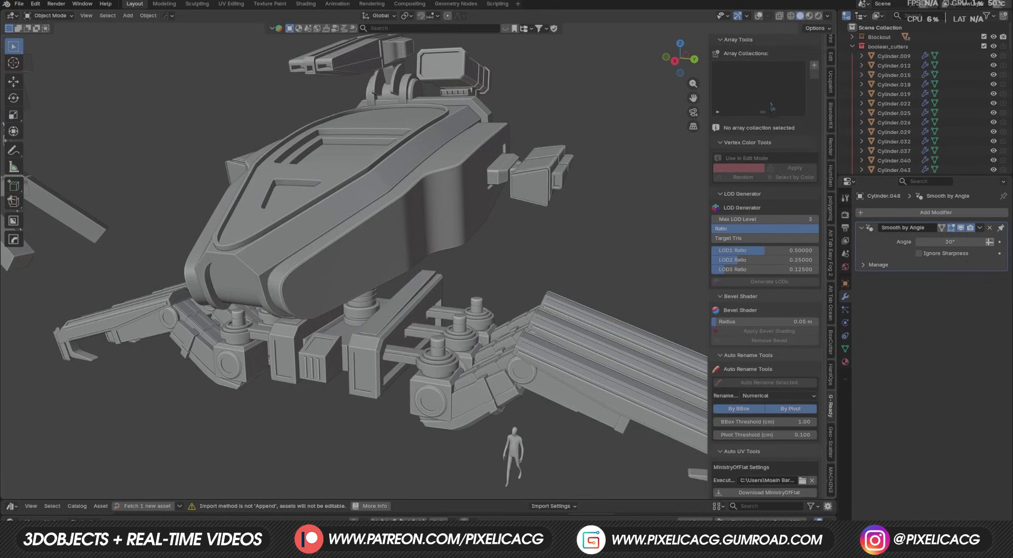
pyautogui.scroll(-3, 773, 108)
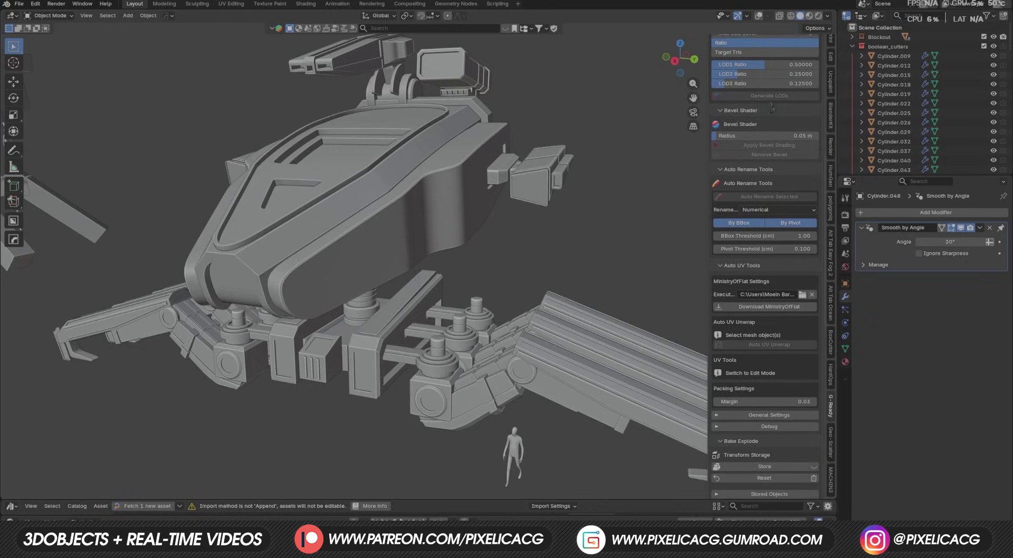
pyautogui.scroll(-7, 779, 300)
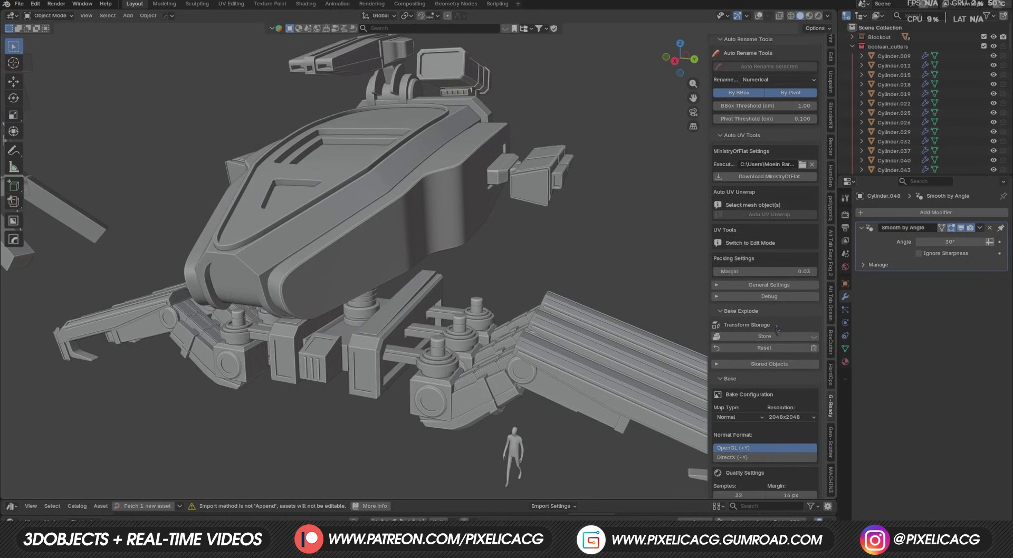
pyautogui.scroll(-6, 777, 329)
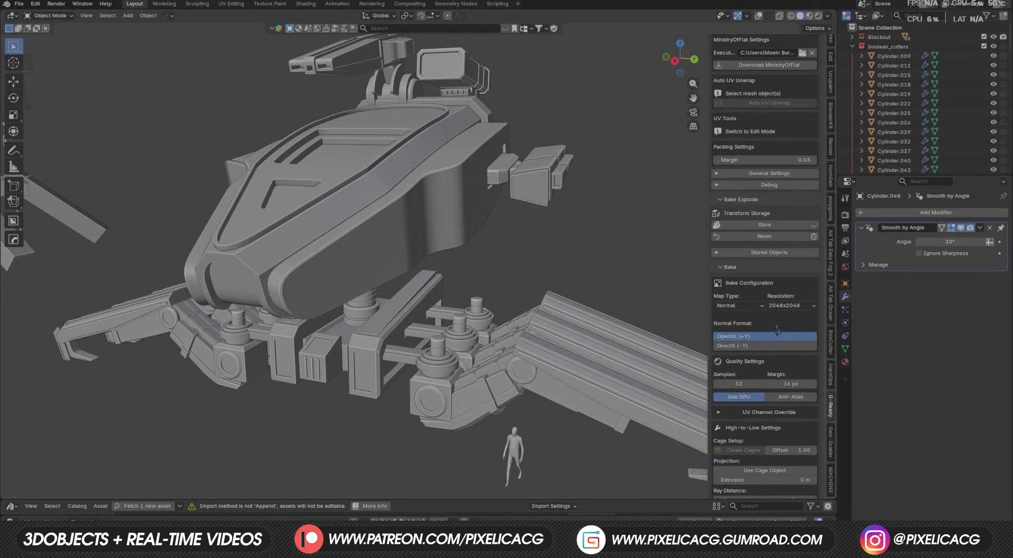
pyautogui.scroll(-8, 776, 328)
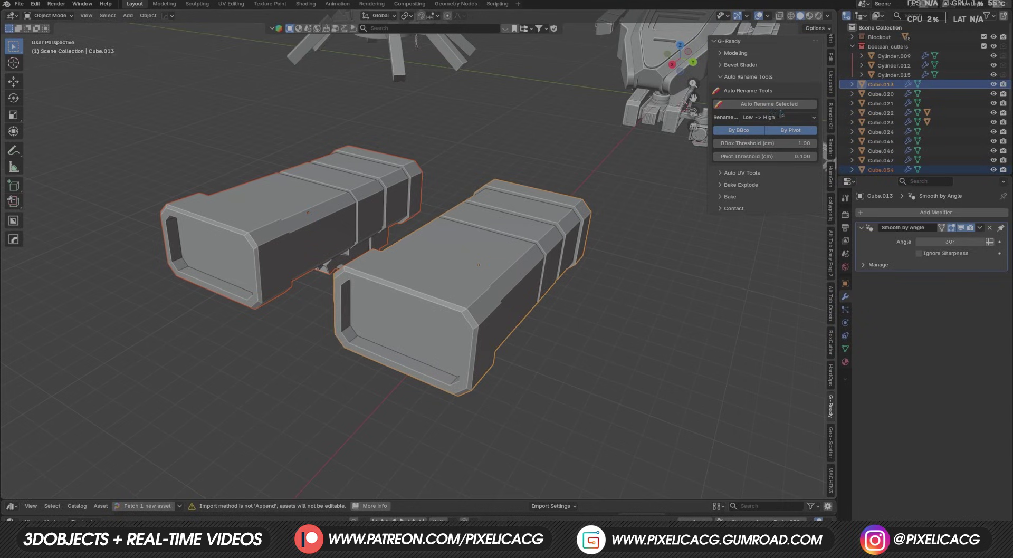
# Try auto-renaming the two selected blocks with the High -> Low option, and inspect the low-poly block's mesh in Edit Mode.
pyautogui.click(768, 105)
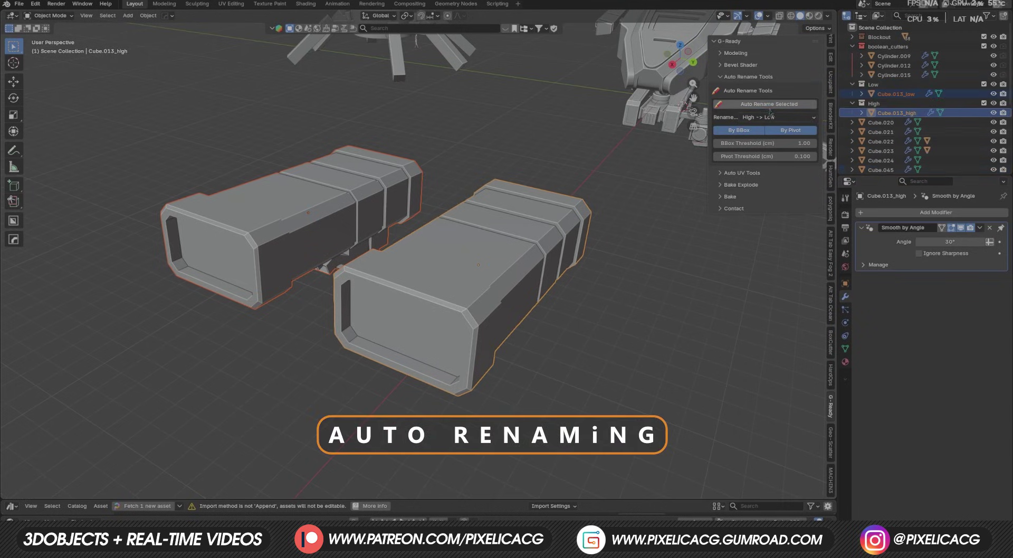
pyautogui.click(894, 94)
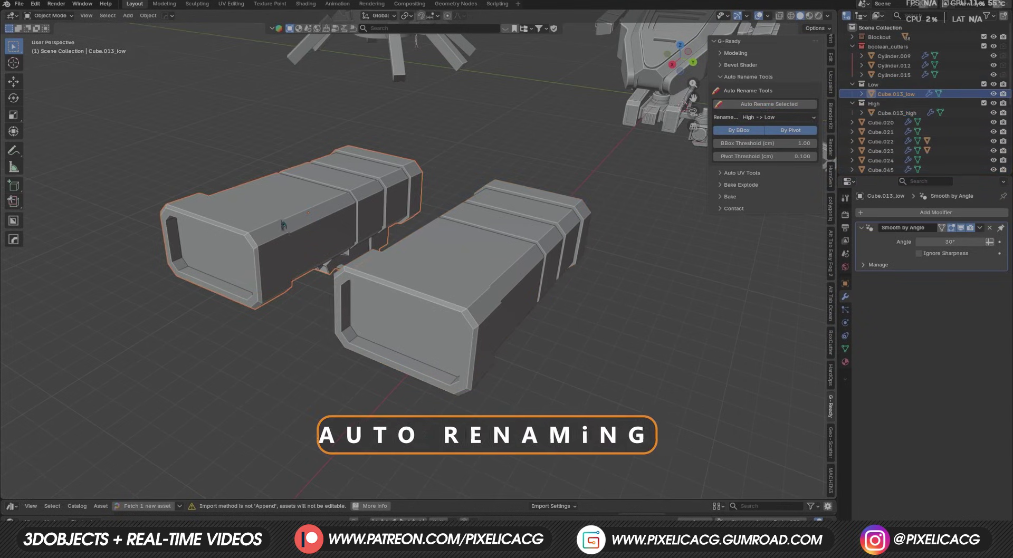
pyautogui.scroll(3, 429, 226)
pyautogui.keyDown('shift'); pyautogui.moveTo(283, 222); pyautogui.dragTo(442, 219, button='middle'); pyautogui.keyUp('shift')
pyautogui.press('Tab')
pyautogui.click(505, 222)
pyautogui.moveTo(614, 224); pyautogui.dragTo(600, 206, button='middle')
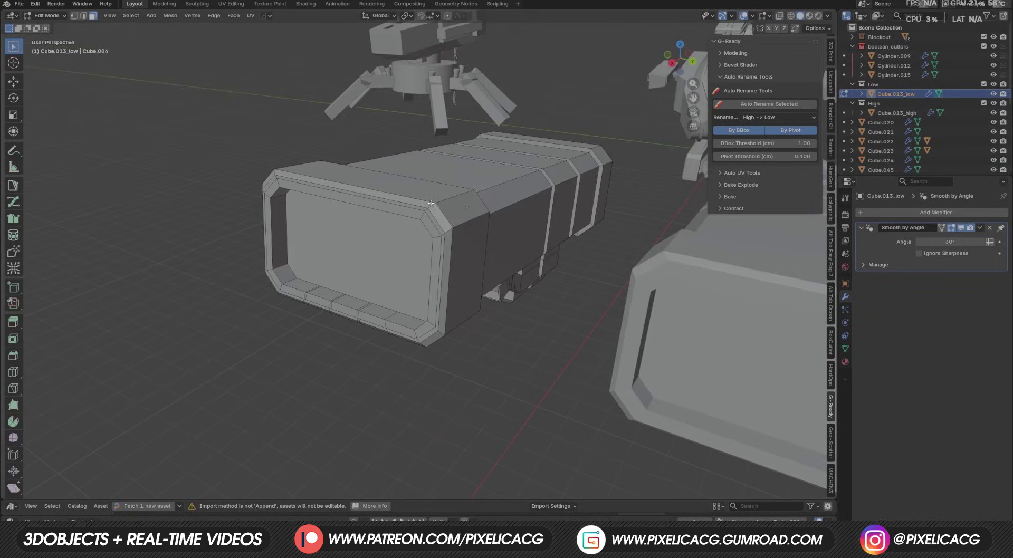
pyautogui.press('Tab')
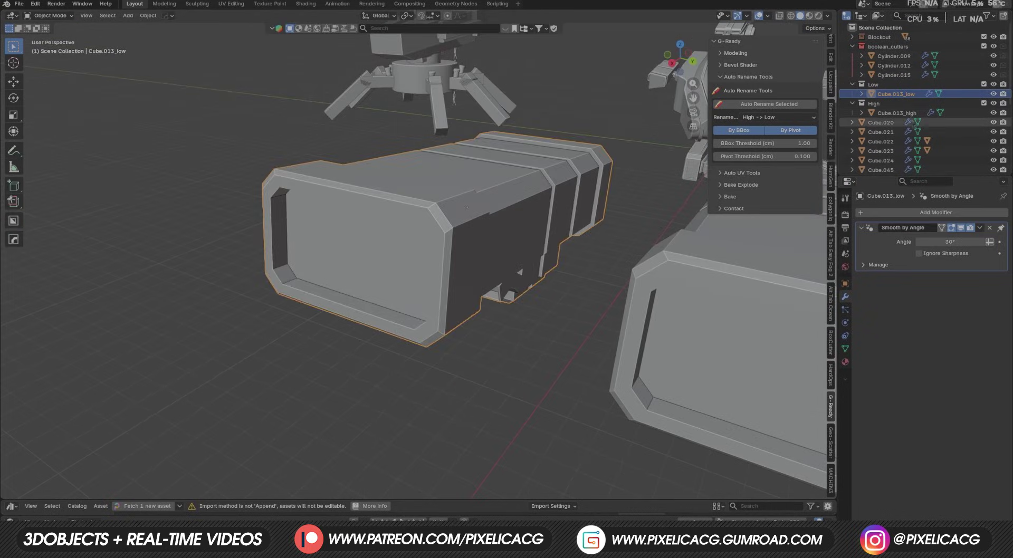
# Inspect the high-poly block's mesh in Edit Mode.
pyautogui.click(893, 113)
pyautogui.keyDown('shift'); pyautogui.moveTo(707, 267); pyautogui.dragTo(367, 237, button='middle'); pyautogui.keyUp('shift')
pyautogui.press('Tab')
pyautogui.moveTo(445, 247); pyautogui.dragTo(485, 263, button='middle')
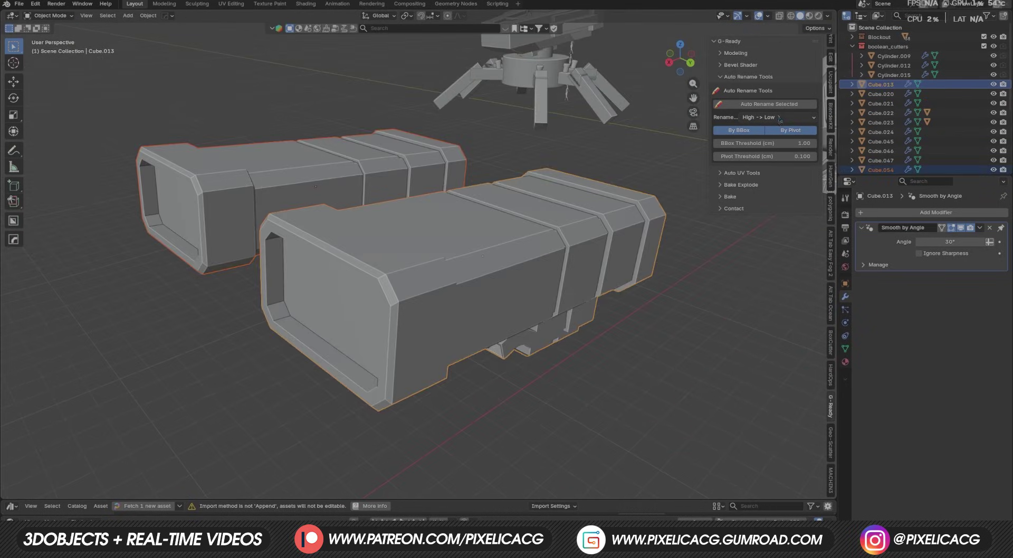
# Try auto-renaming the selected low- and high-poly blocks with the Numerical option, and undo the renaming.
pyautogui.click(779, 118)
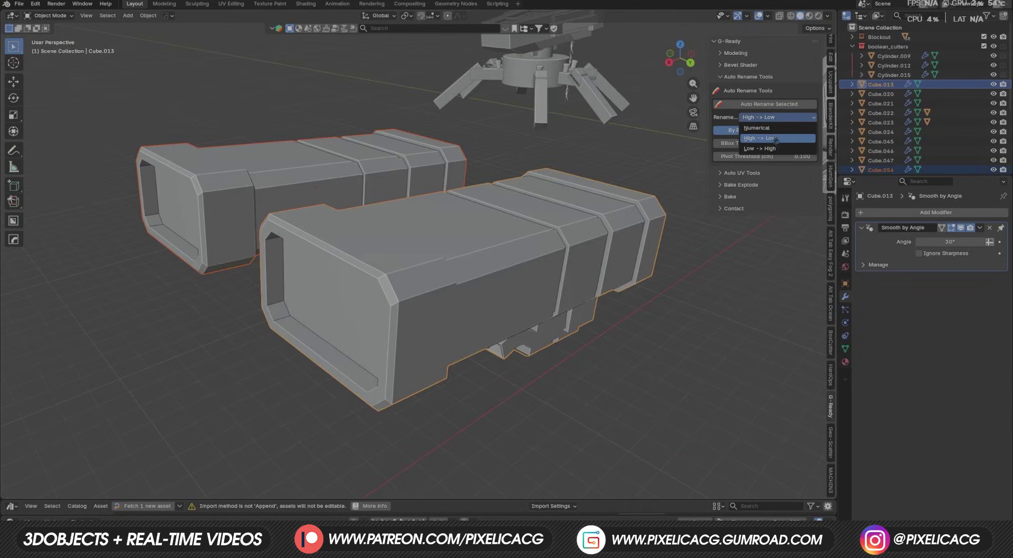
pyautogui.click(776, 129)
pyautogui.click(776, 105)
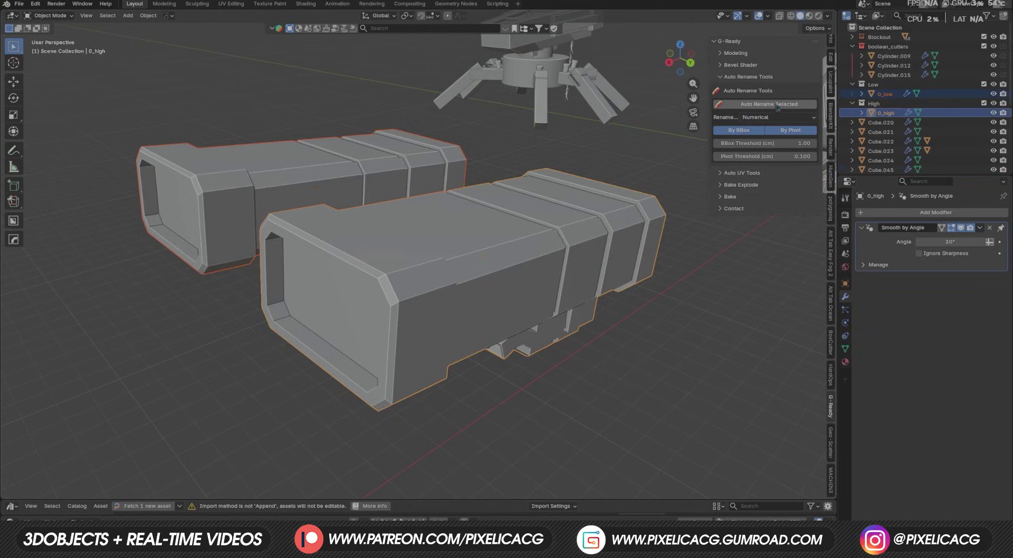
pyautogui.click(891, 94)
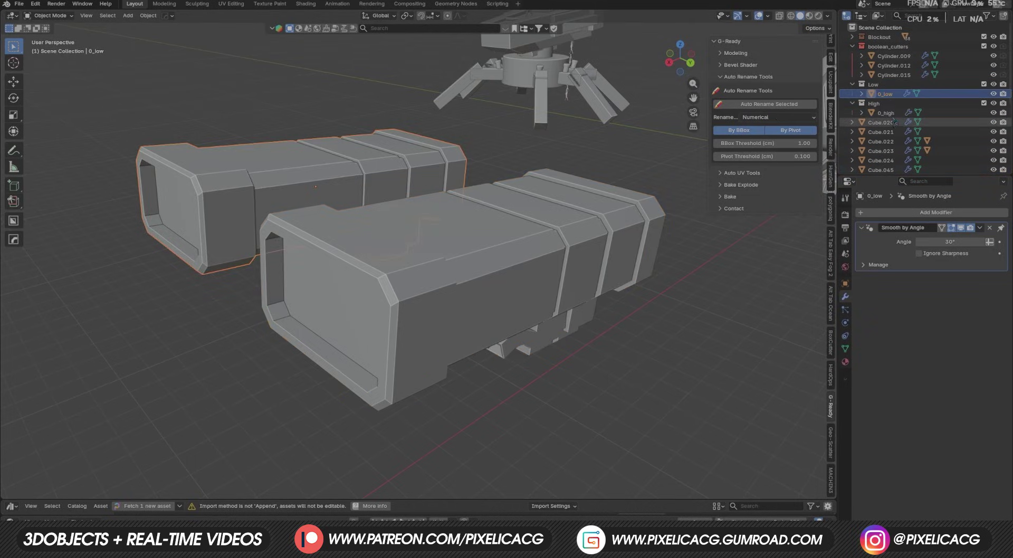
pyautogui.click(892, 114)
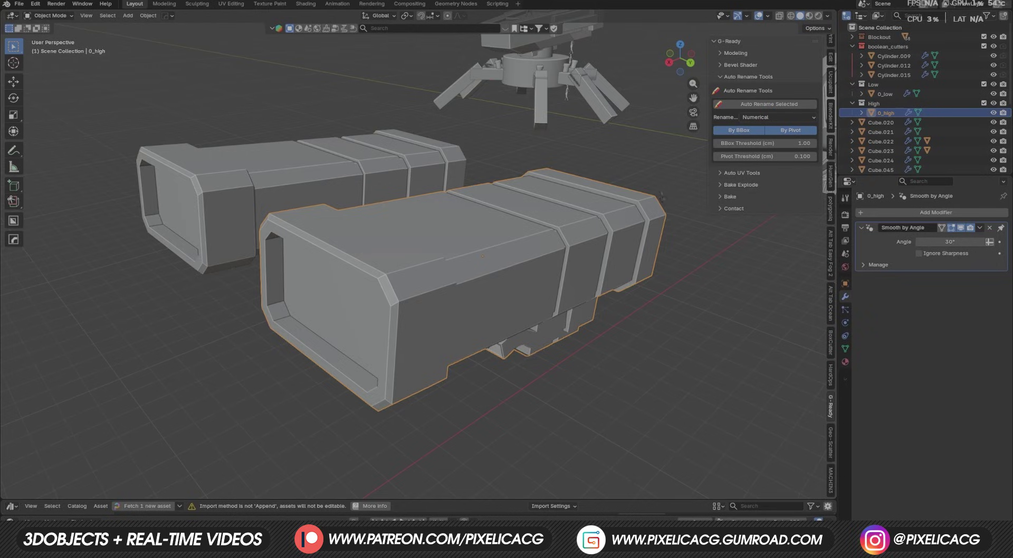
pyautogui.hotkey('ctrl', 'z')
pyautogui.hotkey('ctrl', 'z')
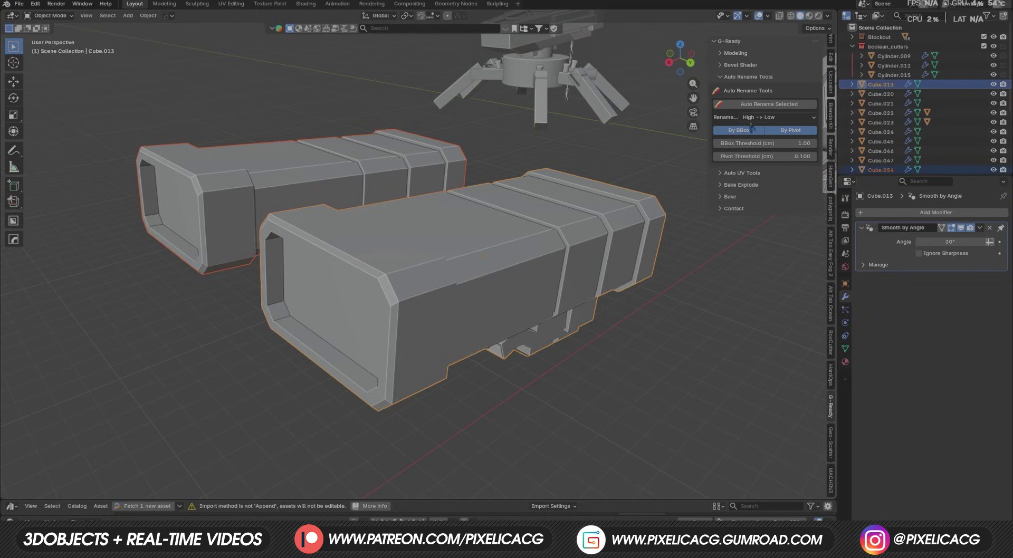
# Auto-rename the two selected blocks with the Low -> High option.
pyautogui.click(766, 119)
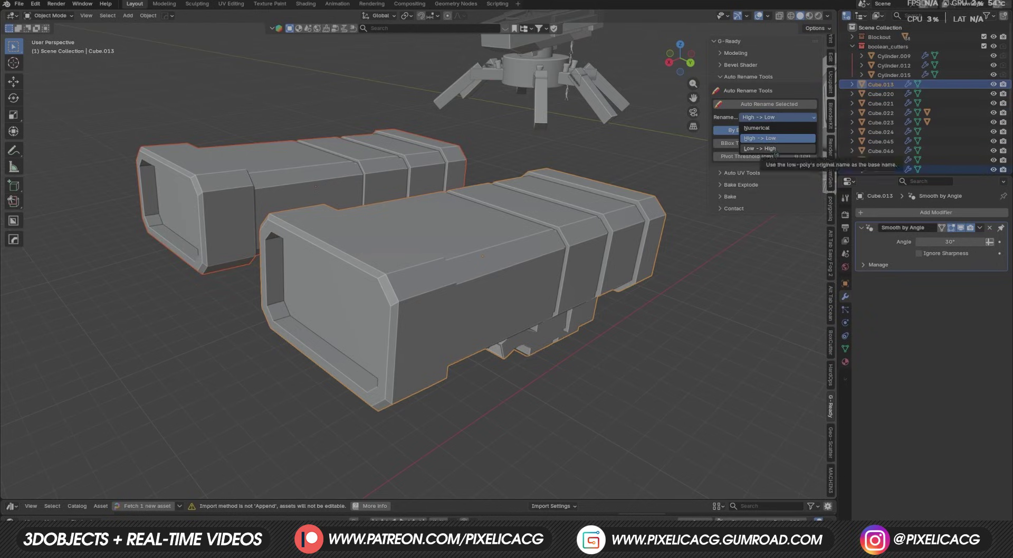
pyautogui.click(774, 149)
pyautogui.click(772, 105)
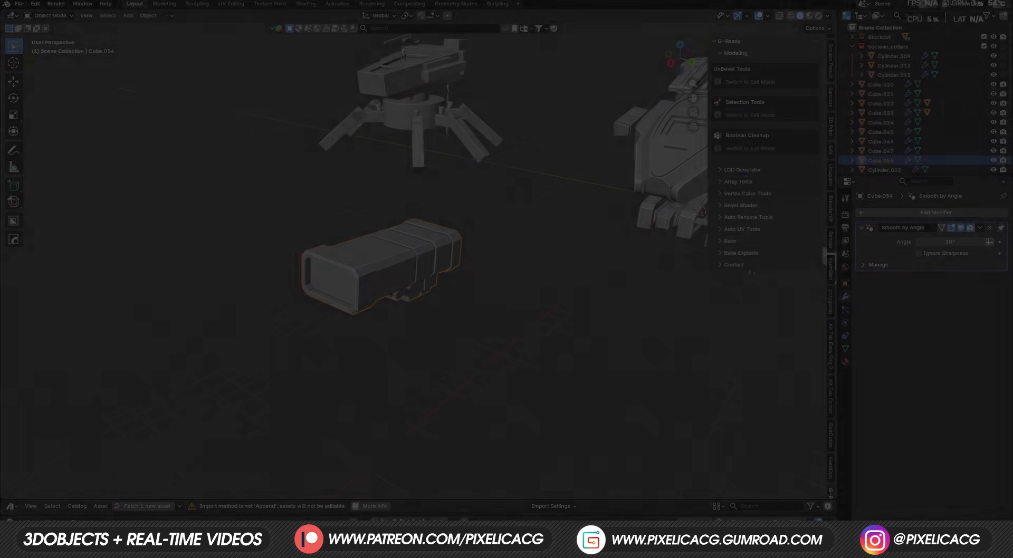
# Generate four LOD levels of the selected block by target tris of 2048, 1024, 512 and 256.
pyautogui.click(743, 170)
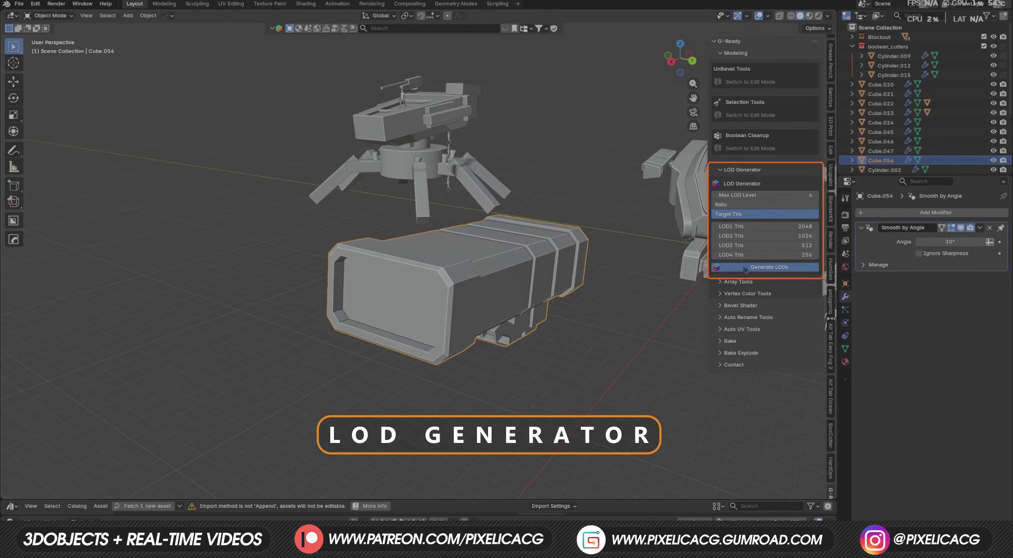
pyautogui.click(769, 267)
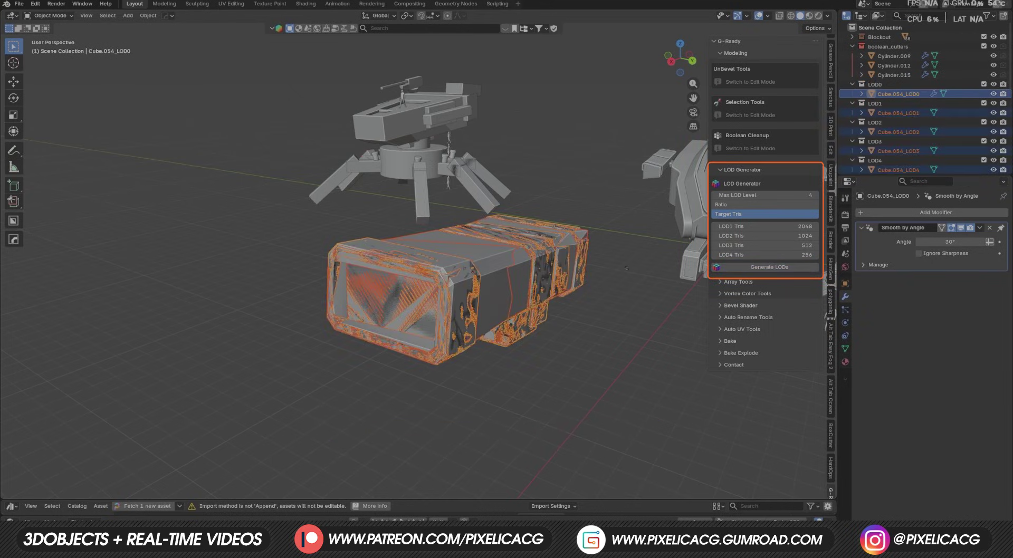
# Move the LOD0 block away from the overlapping LOD meshes in the negative Y direction.
pyautogui.click(913, 95)
pyautogui.moveTo(549, 233); pyautogui.dragTo(579, 246, button='middle')
pyautogui.press('g')
pyautogui.press('x')
pyautogui.press('y')
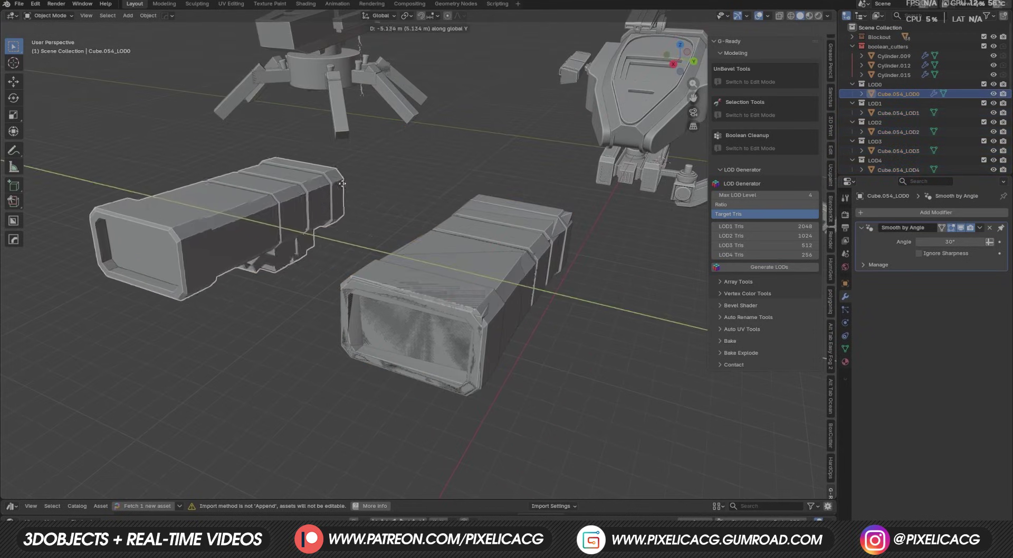
pyautogui.click(406, 206)
# Show the scene in wireframe shading and move the LOD1 block along Y, clear of the remaining LOD meshes.
pyautogui.click(791, 16)
pyautogui.click(470, 282)
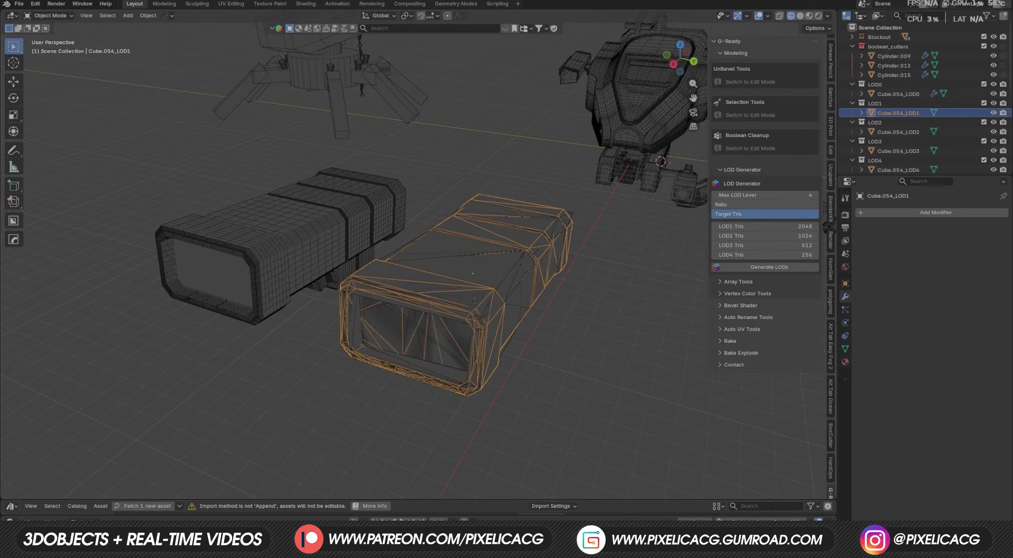
pyautogui.scroll(-2, 480, 286)
pyautogui.moveTo(470, 282); pyautogui.dragTo(442, 290, button='middle')
pyautogui.press('g')
pyautogui.press('y')
pyautogui.click(682, 300)
# Move the next overlapping LOD block along Y to separate it from the stack.
pyautogui.click(437, 287)
pyautogui.press('g')
pyautogui.press('y')
pyautogui.click(538, 306)
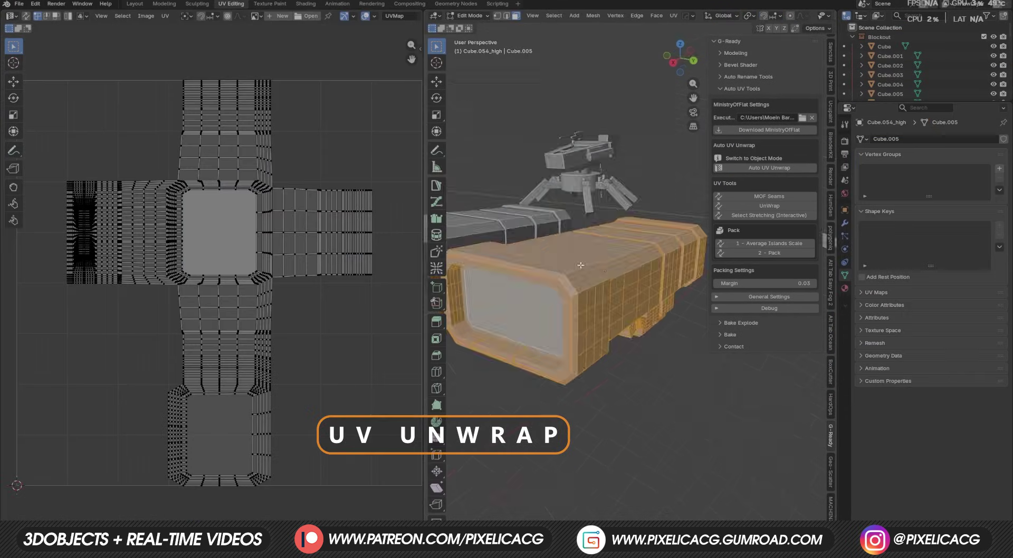
# Unwrap the UVs of the high-poly block Cube.054_high with the automatic MOF seams and keep its whole mesh selected.
pyautogui.moveTo(634, 238)
pyautogui.mouseDown(button='middle')
pyautogui.moveTo(686, 253)
pyautogui.moveTo(637, 241)
pyautogui.moveTo(638, 222)
pyautogui.mouseUp(button='middle')
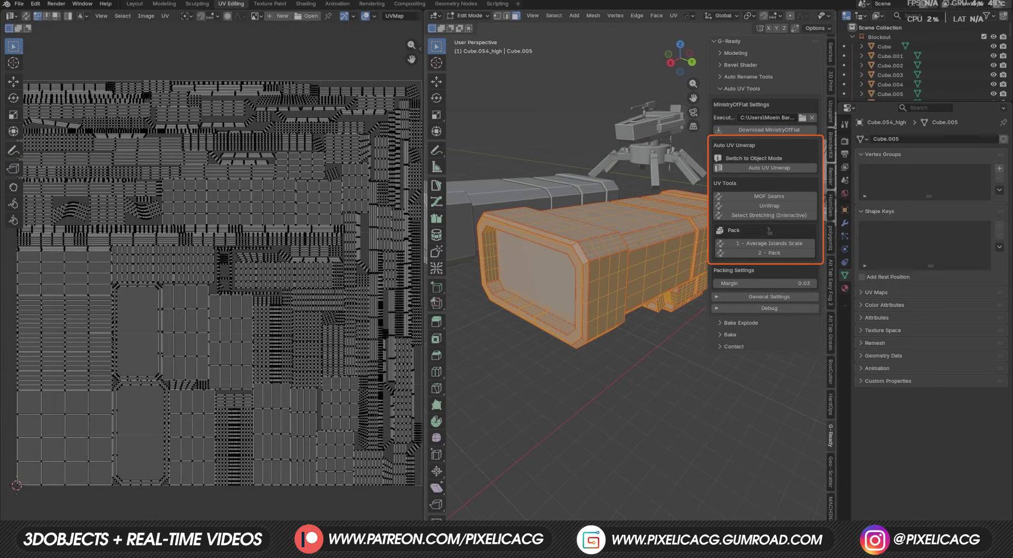
pyautogui.click(773, 218)
pyautogui.press('a')
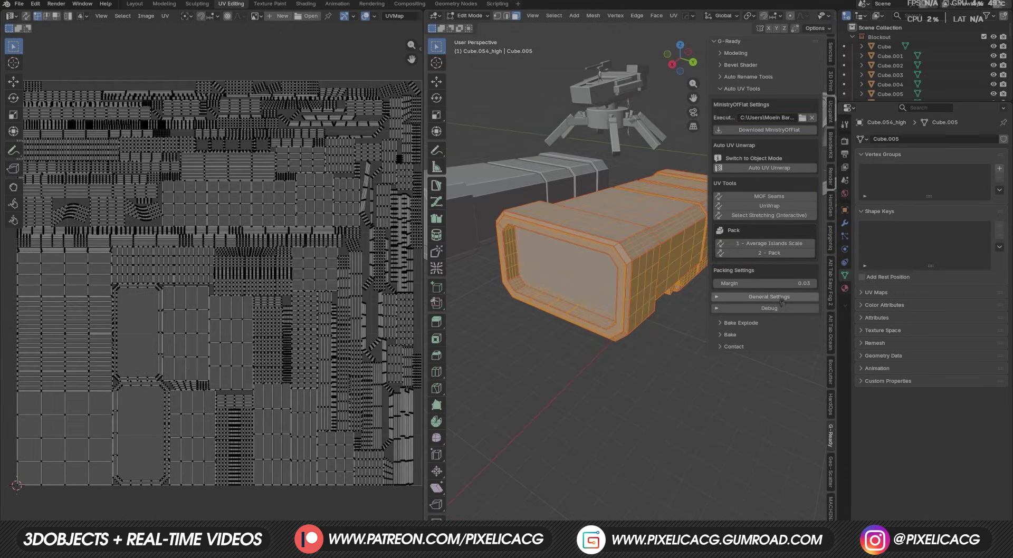
pyautogui.click(782, 297)
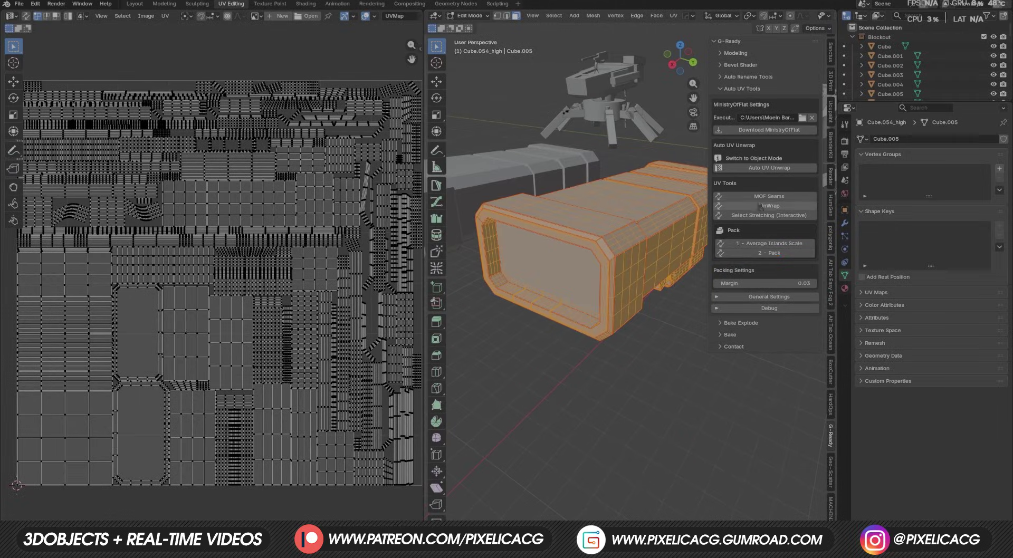
pyautogui.moveTo(592, 238)
pyautogui.mouseDown(button='middle')
pyautogui.moveTo(601, 243)
pyautogui.moveTo(559, 259)
pyautogui.mouseUp(button='middle')
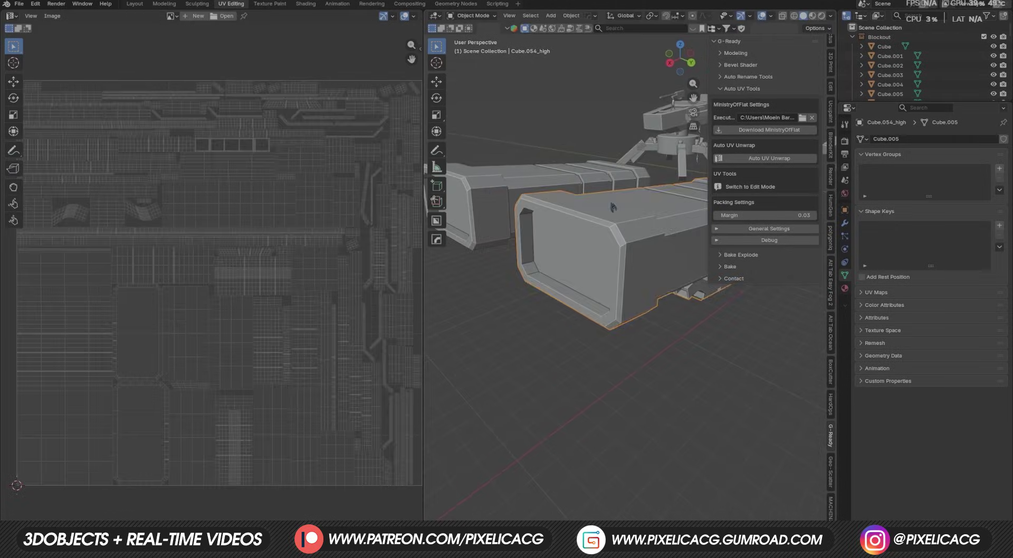
# Switch to the low-poly block Cube.054_low, select its whole mesh and unwrap it with the automatic UV tools.
pyautogui.moveTo(488, 229); pyautogui.dragTo(579, 213, button='middle')
pyautogui.press('`')
pyautogui.click(646, 245)
pyautogui.moveTo(645, 245); pyautogui.dragTo(656, 264, button='middle')
pyautogui.press('Tab')
pyautogui.press('a')
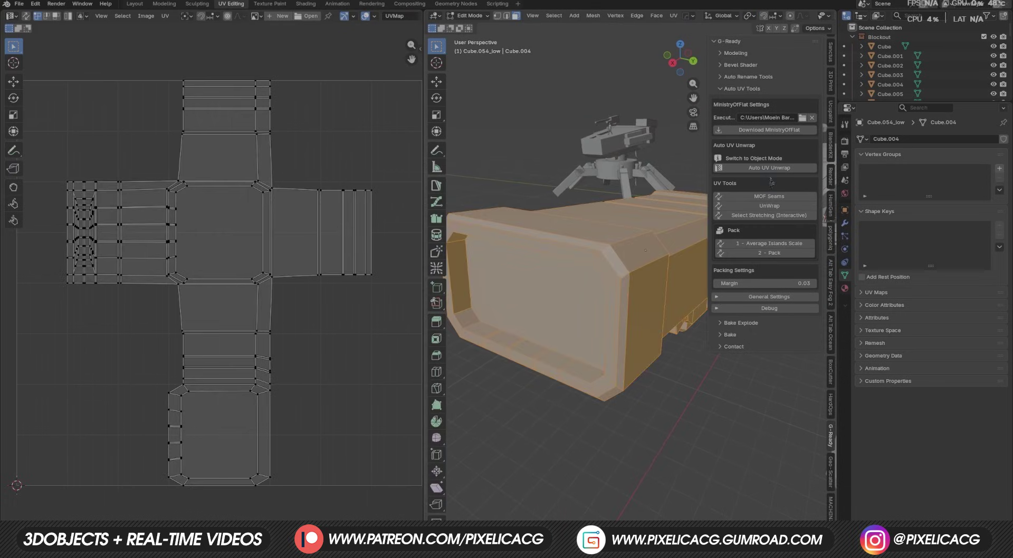
pyautogui.click(772, 170)
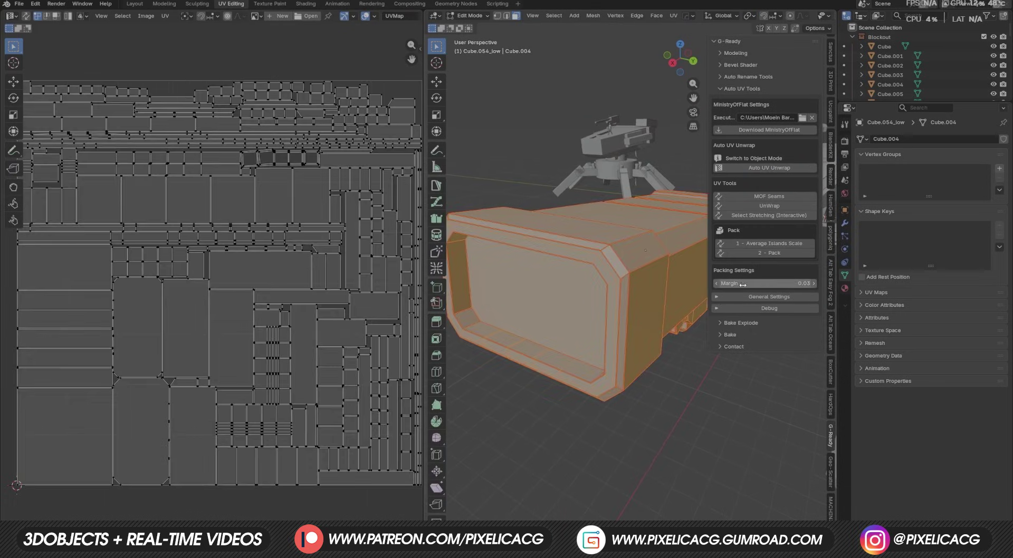
pyautogui.click(770, 206)
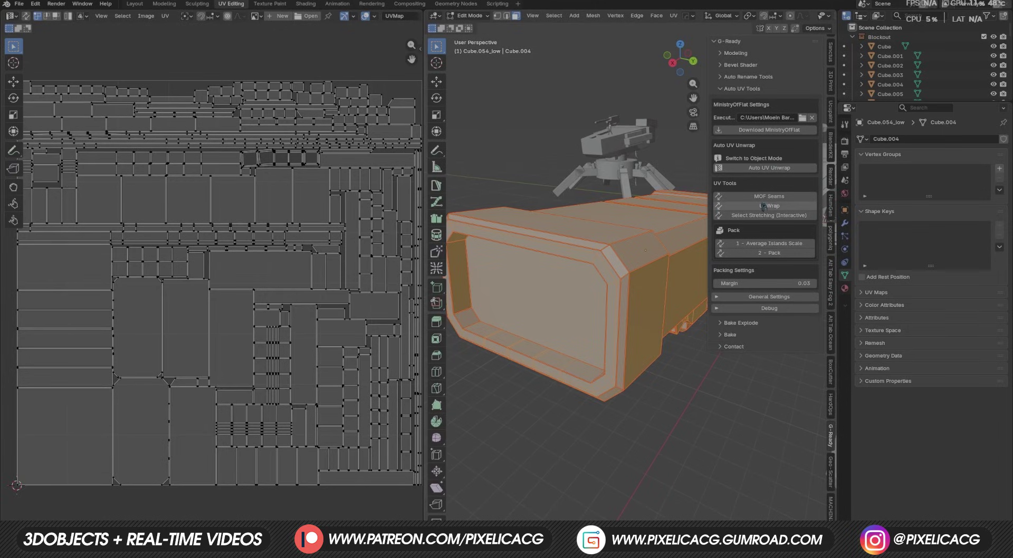
pyautogui.moveTo(628, 293); pyautogui.dragTo(658, 290, button='middle')
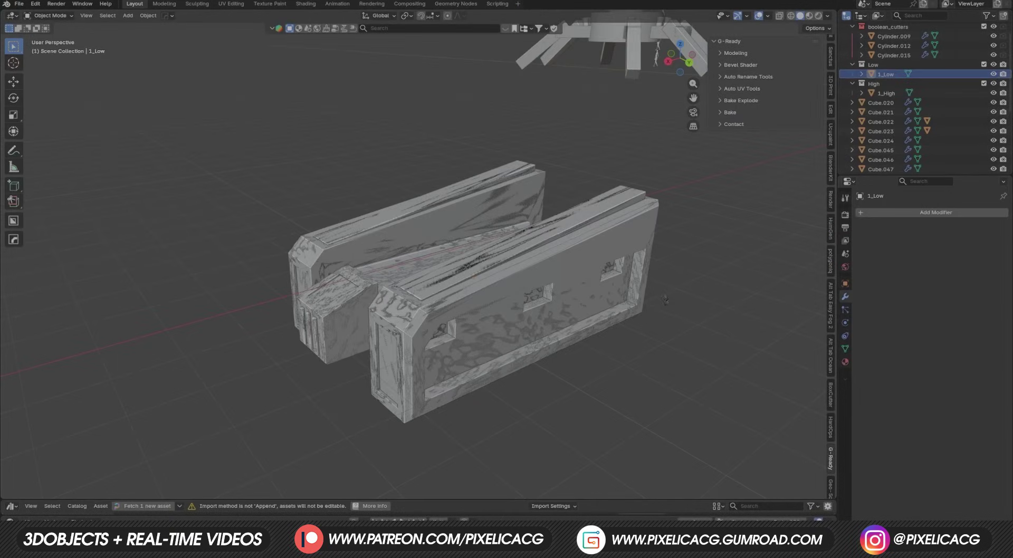
# Configure the bake as a Combined map at 4096x4096 resolution and create a cage for the 1_Low mesh.
pyautogui.click(721, 112)
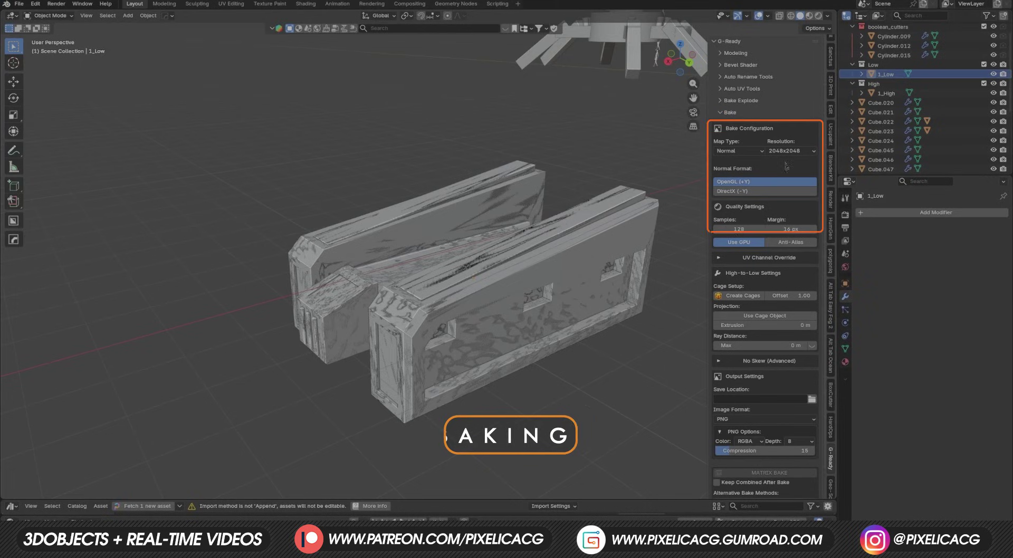
pyautogui.click(791, 151)
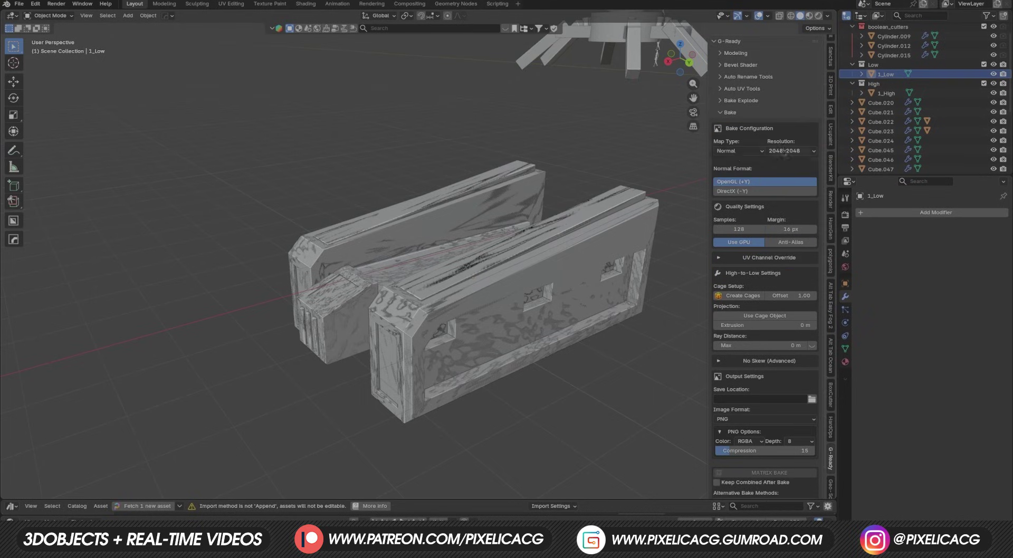
pyautogui.click(739, 151)
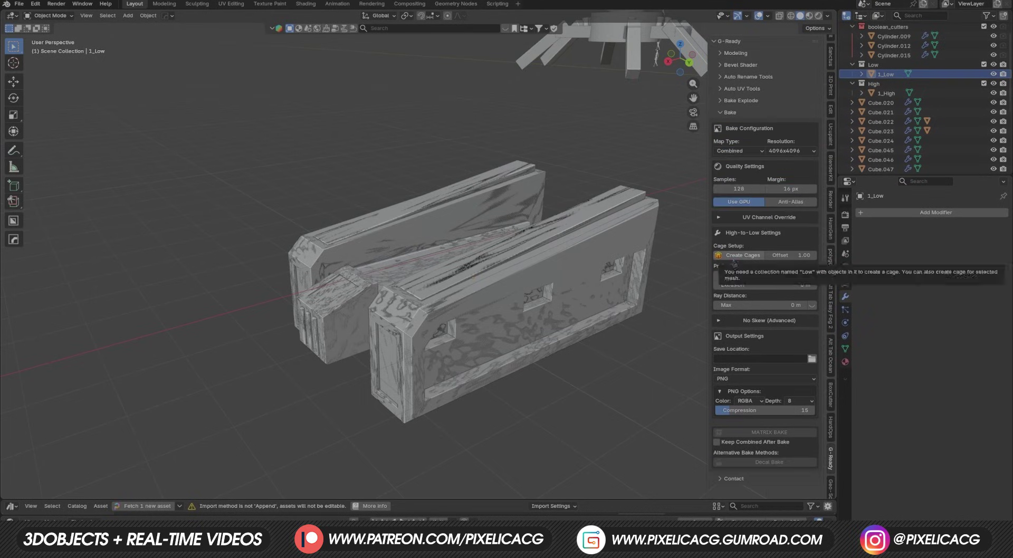
pyautogui.click(742, 255)
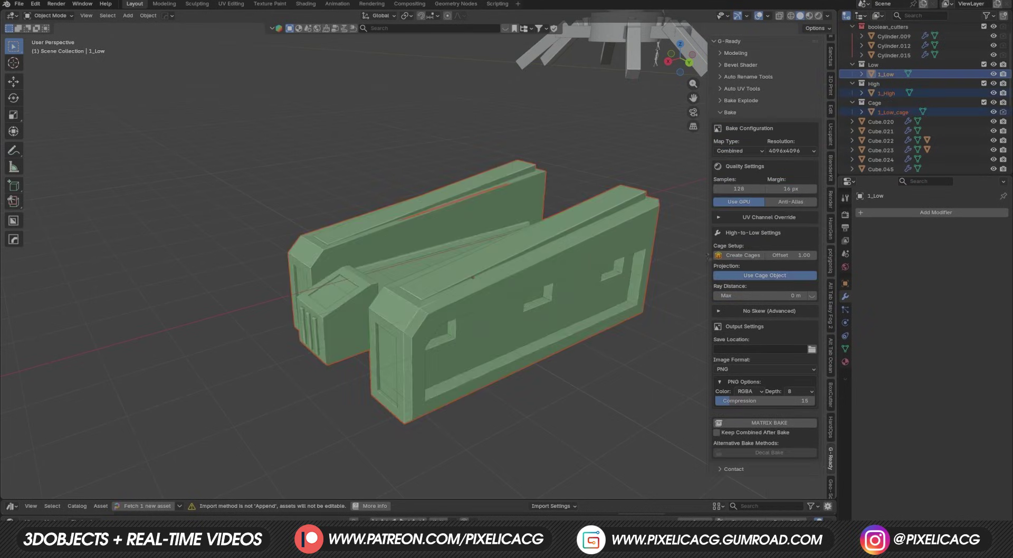
pyautogui.moveTo(583, 257); pyautogui.dragTo(597, 252, button='middle')
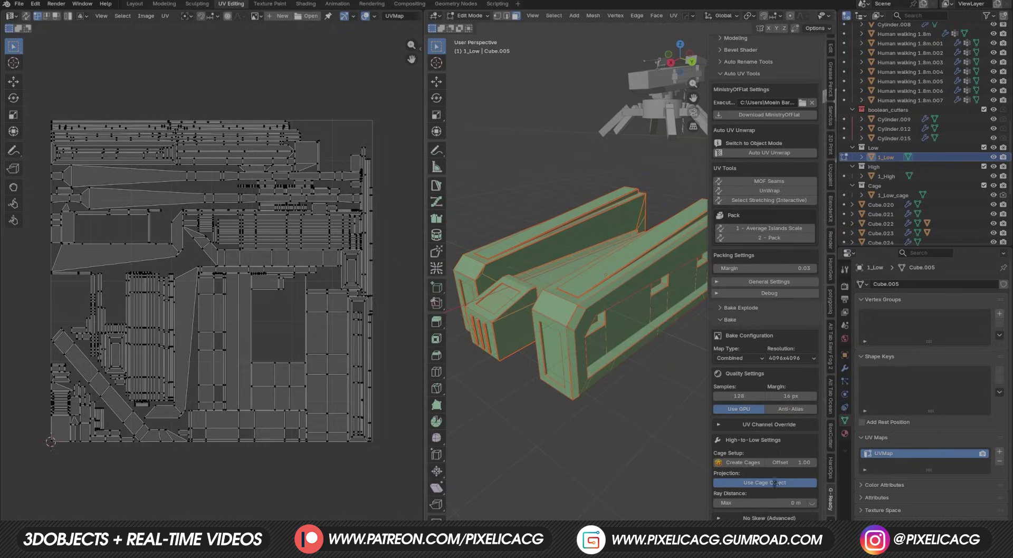
pyautogui.scroll(-3, 775, 482)
pyautogui.click(774, 482)
pyautogui.scroll(-8, 774, 483)
pyautogui.scroll(-4, 785, 426)
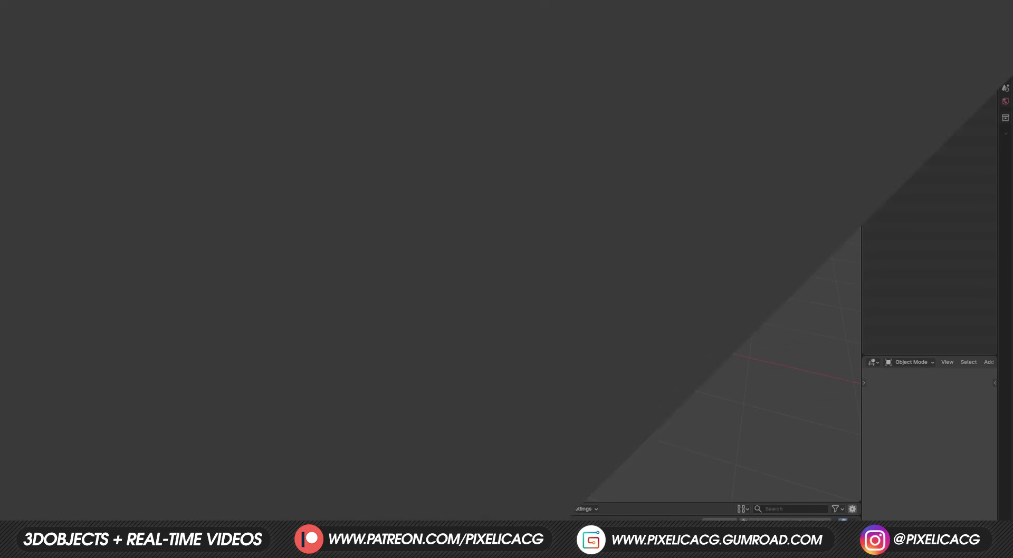
# Add a cube mesh and stretch it taller along the Z axis.
pyautogui.hotkey('shift', 'a')
pyautogui.moveTo(452, 272)
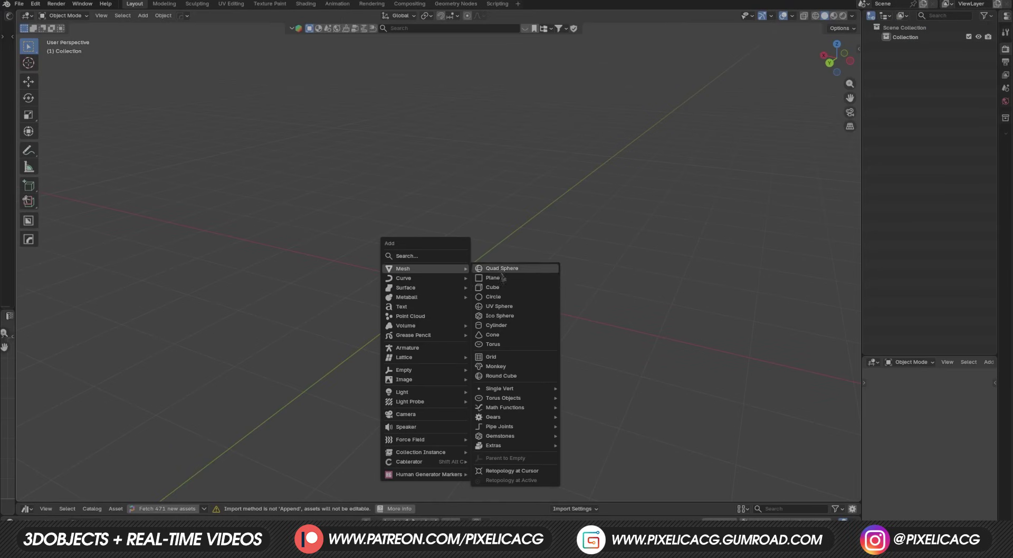
pyautogui.click(501, 288)
pyautogui.press('s')
pyautogui.press('z')
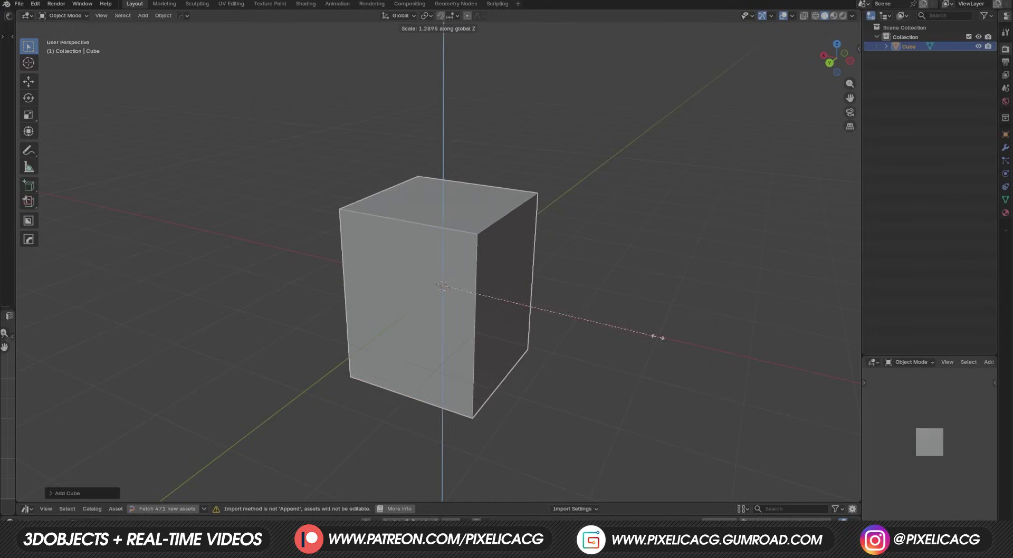
pyautogui.click(749, 348)
pyautogui.press('g')
pyautogui.press('z')
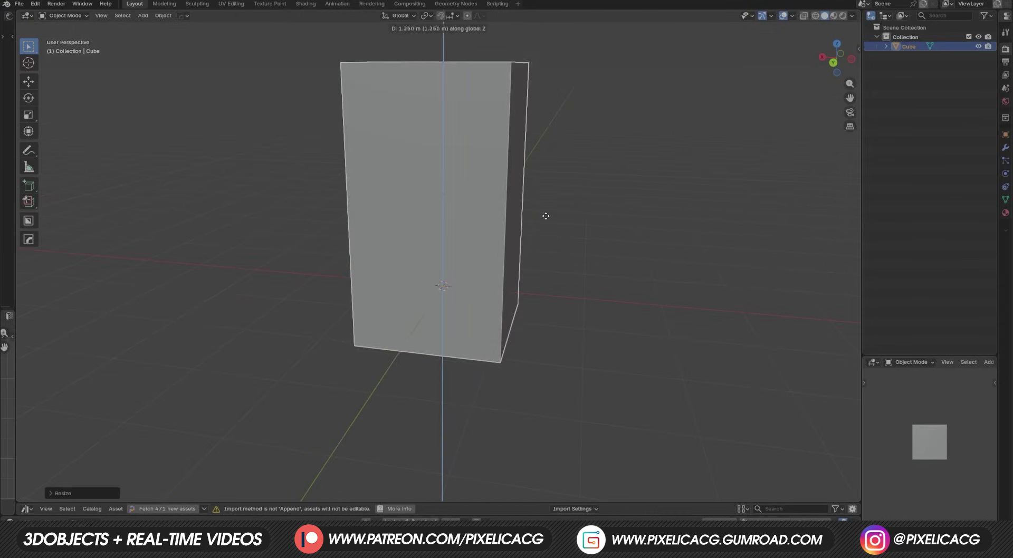
pyautogui.rightClick(546, 224)
# Stretch the cube further along Z by a factor of about 1.23 and apply its scale.
pyautogui.moveTo(552, 238); pyautogui.dragTo(503, 250, button='middle')
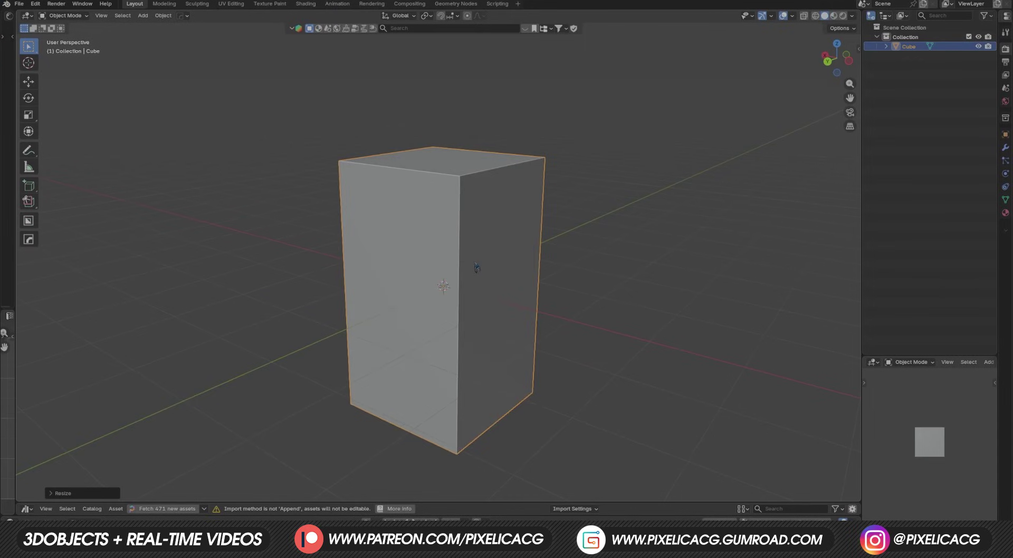
pyautogui.keyDown('shift'); pyautogui.moveTo(477, 267); pyautogui.dragTo(484, 243, button='middle'); pyautogui.keyUp('shift')
pyautogui.press('s')
pyautogui.press('z')
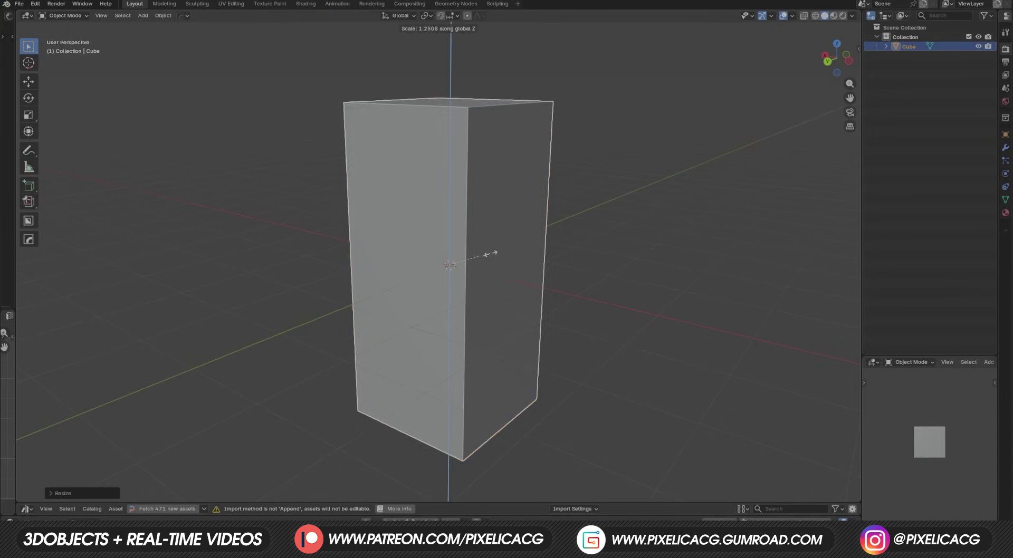
pyautogui.click(493, 255)
pyautogui.press('KP_Decimal')
pyautogui.moveTo(549, 299); pyautogui.dragTo(558, 303, button='middle')
pyautogui.hotkey('ctrl', 'a')
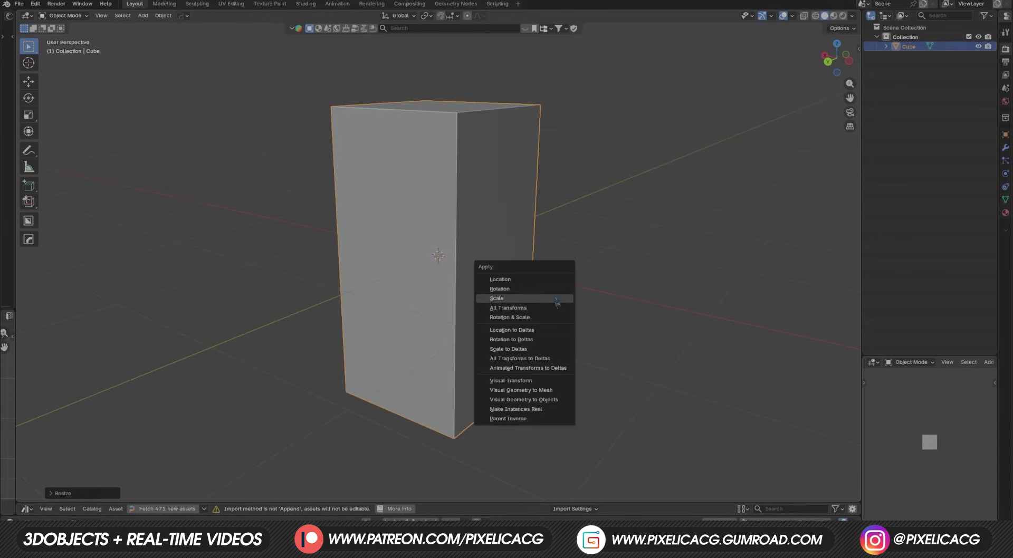
pyautogui.click(558, 300)
# Cut a groove around the lower third of the block by beveling a new edge loop and extruding the band inward along its normals.
pyautogui.press('Tab')
pyautogui.hotkey('ctrl', 'r')
pyautogui.click(345, 279)
pyautogui.click(337, 309)
pyautogui.moveTo(488, 294); pyautogui.dragTo(466, 288, button='middle')
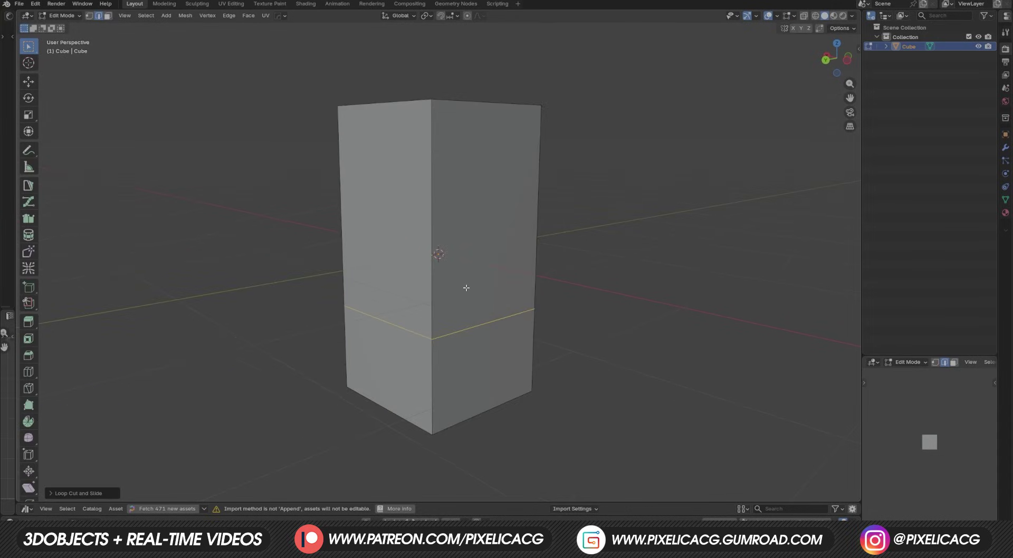
pyautogui.hotkey('ctrl', 'b')
pyautogui.click(675, 338)
pyautogui.press('F3')
pyautogui.click(690, 341)
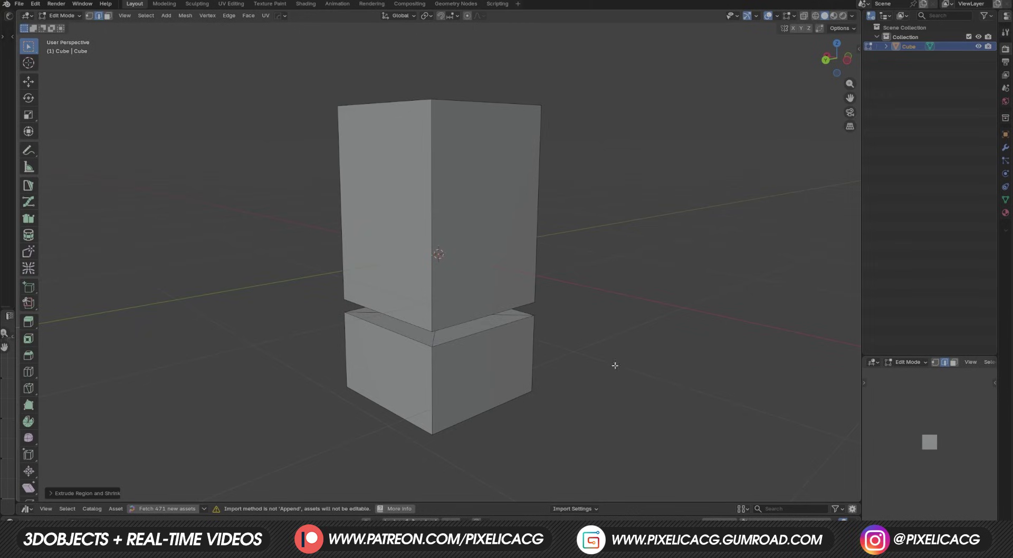
# Move the block's bottom face up along Z to shorten the base below the groove.
pyautogui.moveTo(615, 365); pyautogui.dragTo(519, 405, button='middle')
pyautogui.click(457, 405)
pyautogui.press('g')
pyautogui.press('z')
pyautogui.click(502, 385)
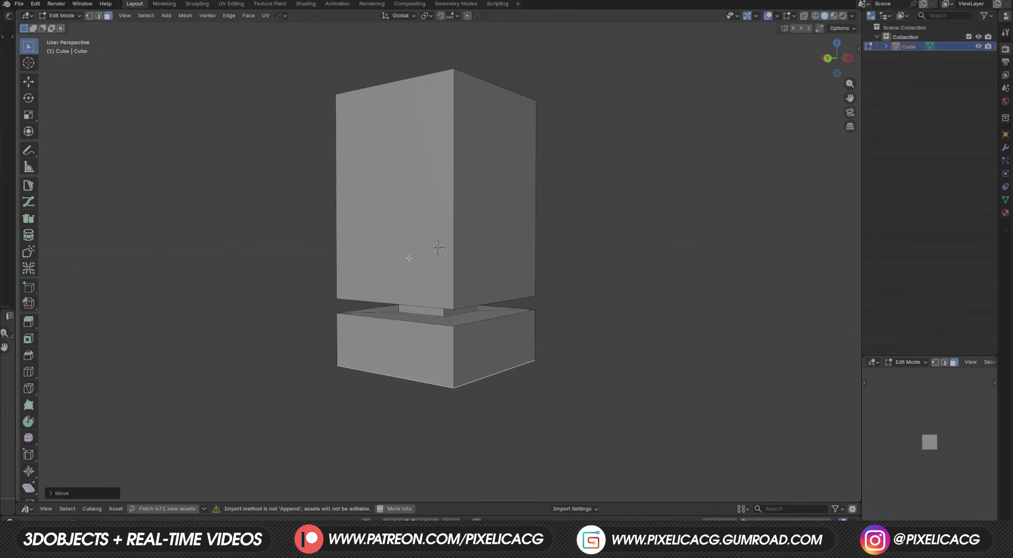
# Cut a thin groove from a beveled edge loop just above the main groove and taper the upper block's lower edge inward.
pyautogui.click(338, 249)
pyautogui.click(589, 318)
pyautogui.hotkey('ctrl', 'b')
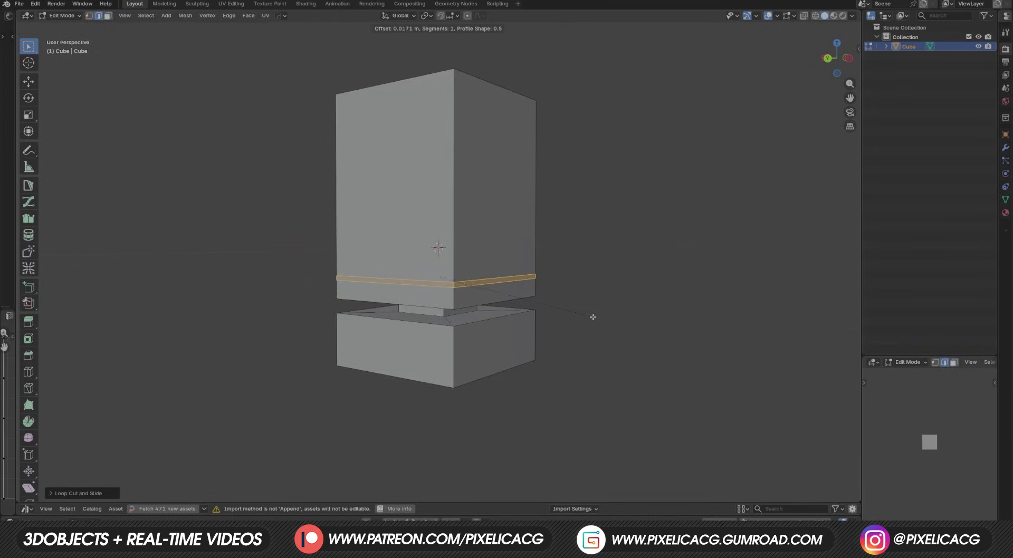
pyautogui.click(593, 317)
pyautogui.press('F3')
pyautogui.click(702, 337)
pyautogui.moveTo(699, 339); pyautogui.dragTo(607, 390, button='middle')
pyautogui.click(681, 374)
# Cut a thin groove just below the block's top face by beveling a new edge loop and extruding it inward along its normals.
pyautogui.hotkey('ctrl', 'r')
pyautogui.click(446, 157)
pyautogui.click(579, 155)
pyautogui.hotkey('ctrl', 'b')
pyautogui.click(584, 157)
pyautogui.press('F3')
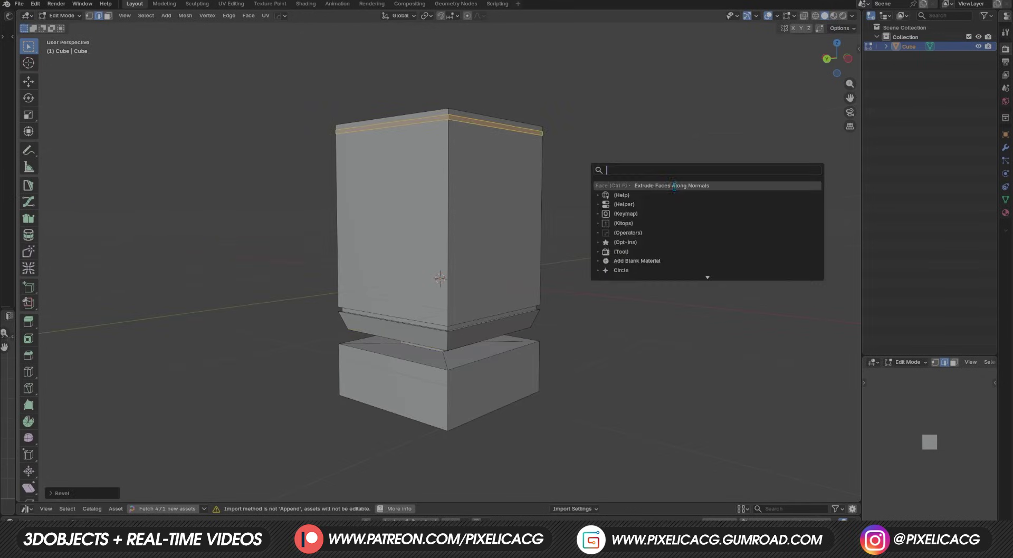
pyautogui.click(674, 187)
pyautogui.click(673, 188)
pyautogui.press('Tab')
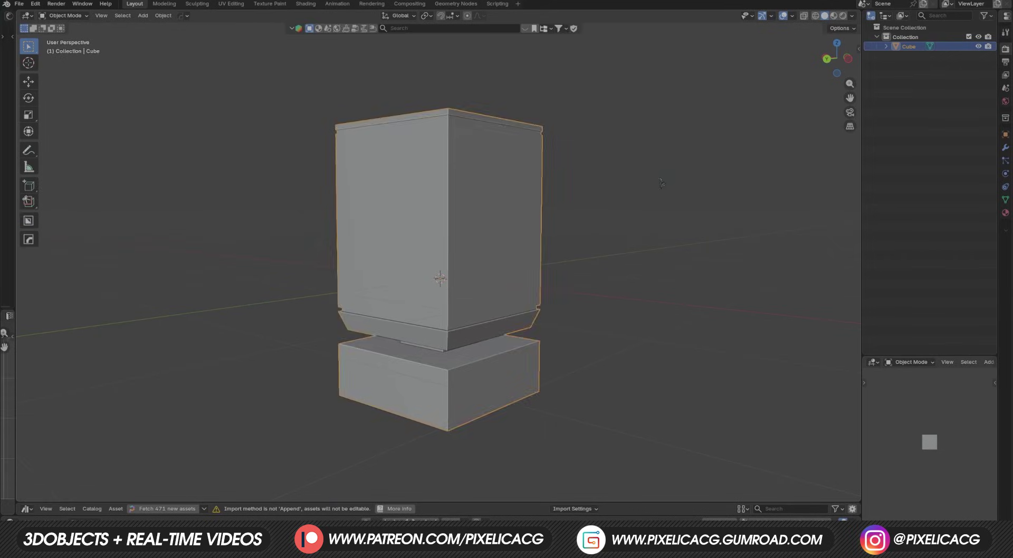
pyautogui.click(654, 190)
# Add a centered horizontal edge loop around the base section and bevel it into a narrow band.
pyautogui.scroll(-1, 550, 200)
pyautogui.moveTo(470, 359)
pyautogui.mouseDown(button='middle')
pyautogui.moveTo(465, 368)
pyautogui.moveTo(474, 343)
pyautogui.mouseUp(button='middle')
pyautogui.click(460, 377)
pyautogui.press('Tab')
pyautogui.click(547, 365)
pyautogui.hotkey('ctrl', 'r')
pyautogui.click(444, 356)
pyautogui.rightClick(444, 357)
pyautogui.hotkey('ctrl', 'b')
pyautogui.click(656, 393)
# Extrude the base section's narrow band inward along its normals to form a groove.
pyautogui.press('F3')
pyautogui.click(699, 410)
pyautogui.click(691, 410)
pyautogui.click(623, 397)
pyautogui.press('Tab')
# Inset the bottom face of the base and extrude it inward along its normals to form a recess.
pyautogui.click(555, 355)
pyautogui.click(475, 342)
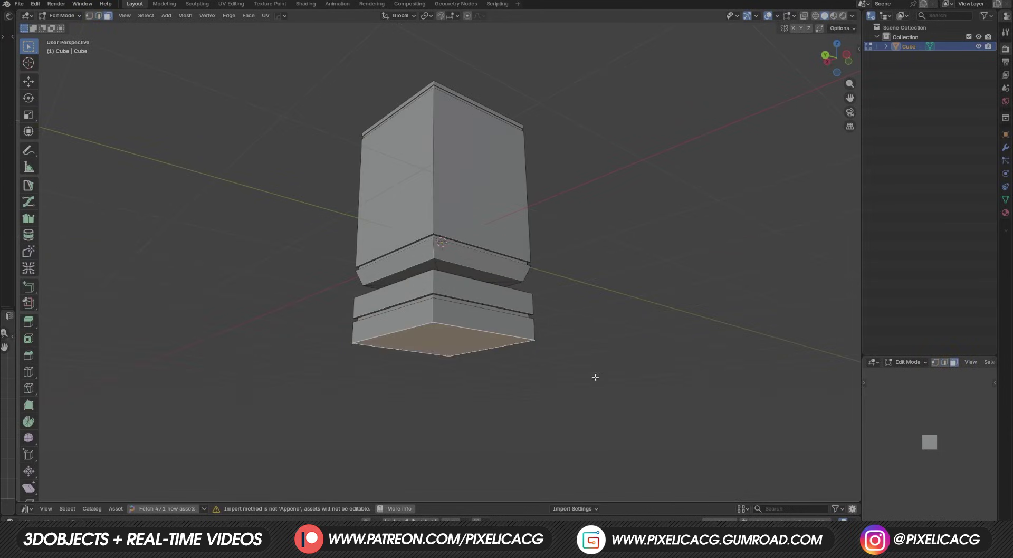
pyautogui.press('i')
pyautogui.click(661, 398)
pyautogui.press('F3')
pyautogui.click(730, 416)
pyautogui.click(726, 416)
pyautogui.press('Tab')
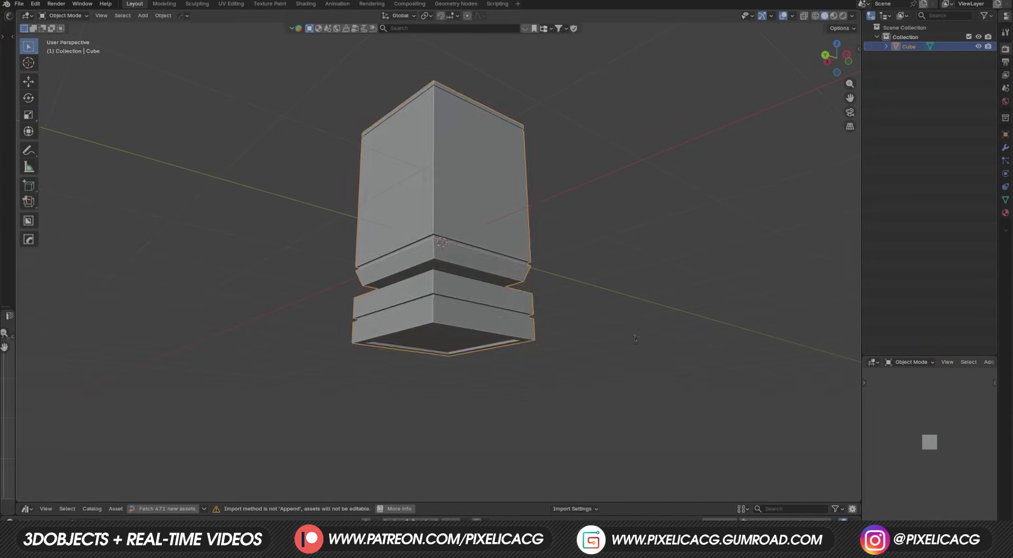
# Rename the modeled cube to Device.
pyautogui.click(701, 380)
pyautogui.moveTo(702, 369); pyautogui.dragTo(699, 414, button='middle')
pyautogui.doubleClick(910, 46)
pyautogui.write('Device')
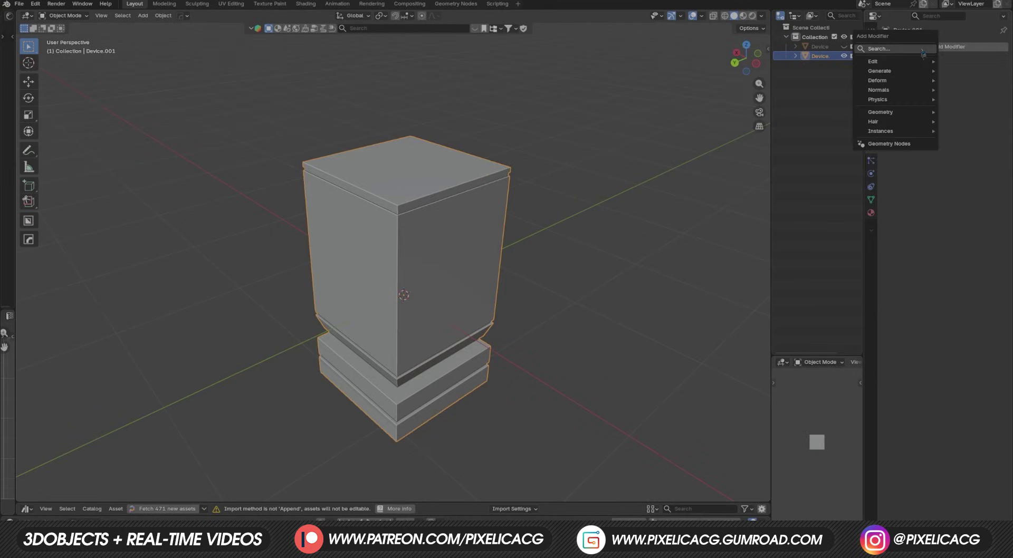
# Add a Subdivision modifier to the Device.001 copy, set it to Simple with 2 viewport levels, and apply it.
pyautogui.write('sub')
pyautogui.press('Return')
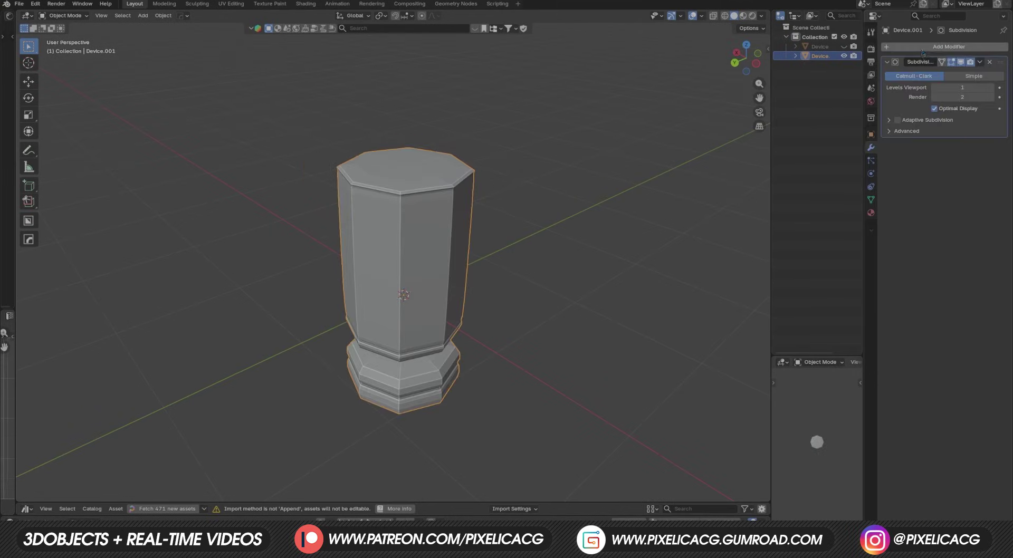
pyautogui.moveTo(972, 87); pyautogui.dragTo(991, 91)
pyautogui.click(974, 76)
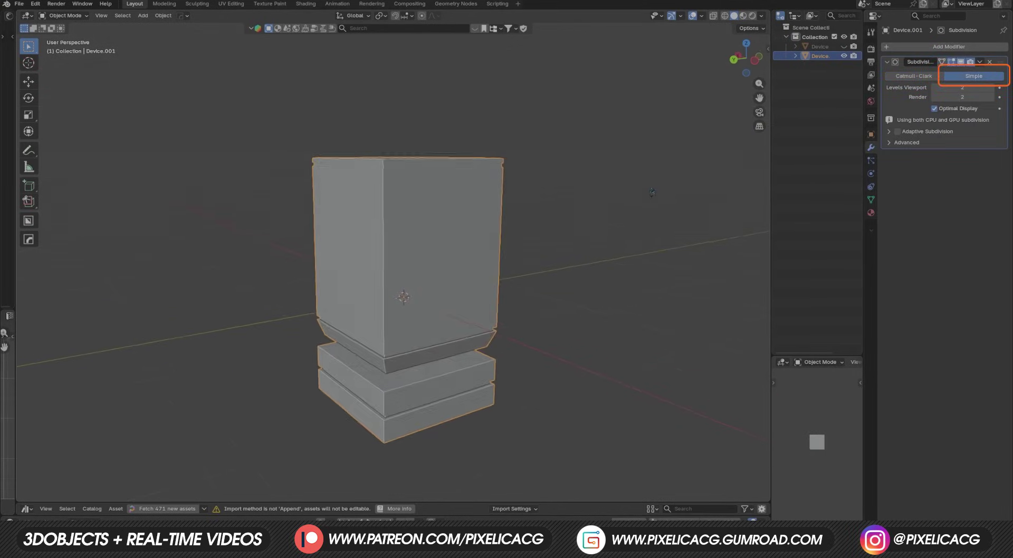
pyautogui.click(980, 62)
pyautogui.click(953, 73)
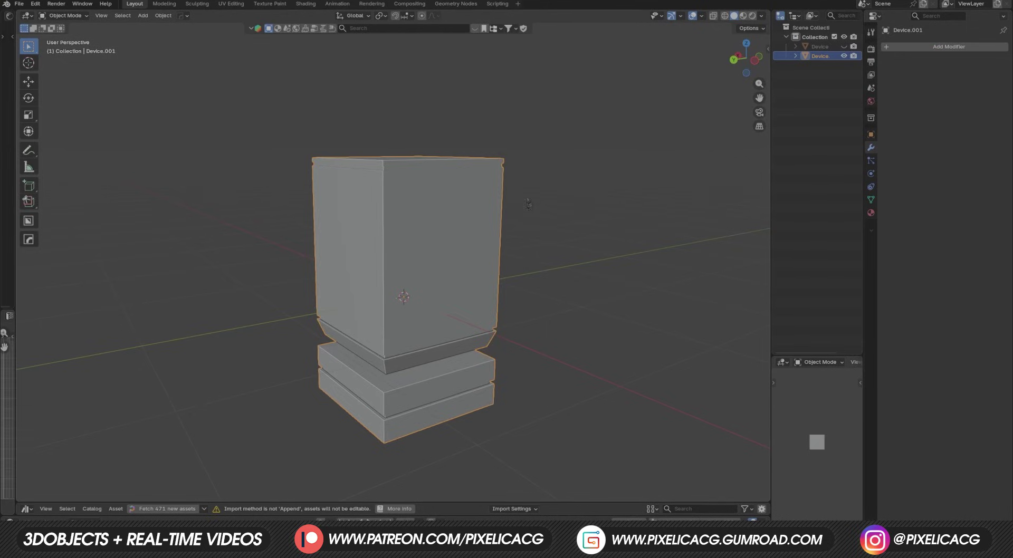
# Bevel the outer corner edges of the subdivided Device.001 mesh and shade it smooth by a 30° angle.
pyautogui.press('Tab')
pyautogui.moveTo(403, 277); pyautogui.dragTo(420, 274, button='middle')
pyautogui.keyDown('shift'); pyautogui.moveTo(421, 274); pyautogui.dragTo(420, 197, button='middle'); pyautogui.keyUp('shift')
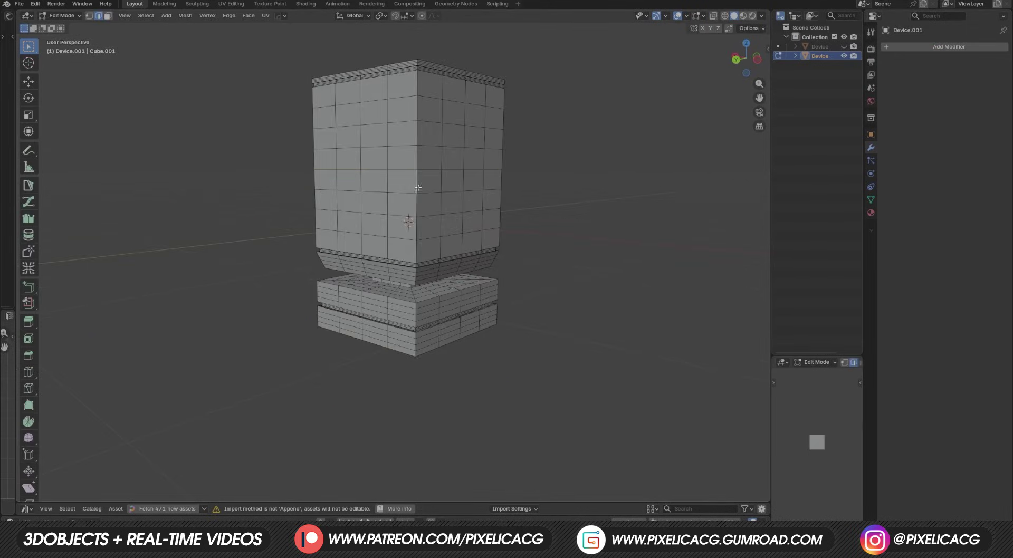
pyautogui.moveTo(423, 261)
pyautogui.mouseDown(button='middle')
pyautogui.moveTo(272, 270)
pyautogui.moveTo(411, 252)
pyautogui.mouseUp(button='middle')
pyautogui.scroll(1, 287, 253)
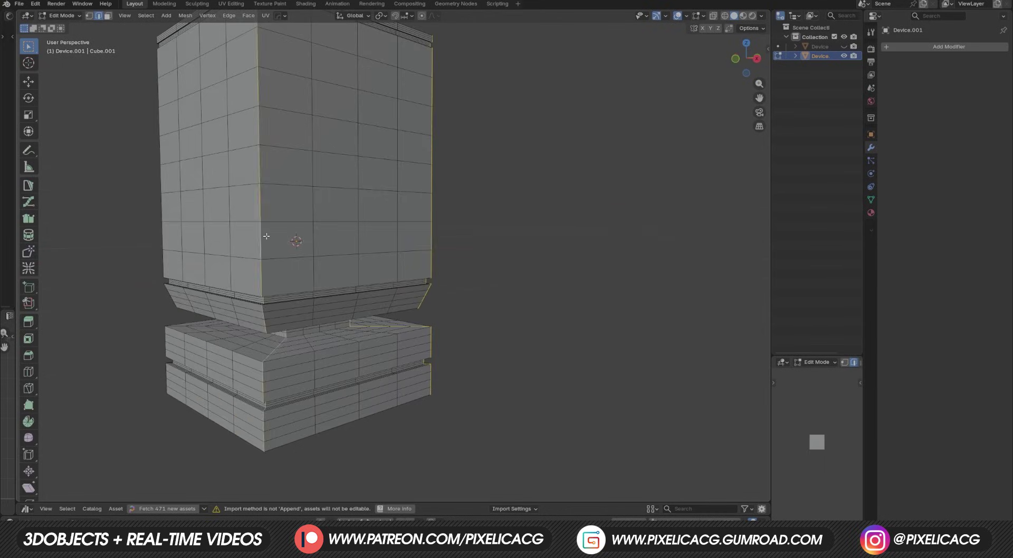
pyautogui.moveTo(266, 236); pyautogui.dragTo(366, 282, button='middle')
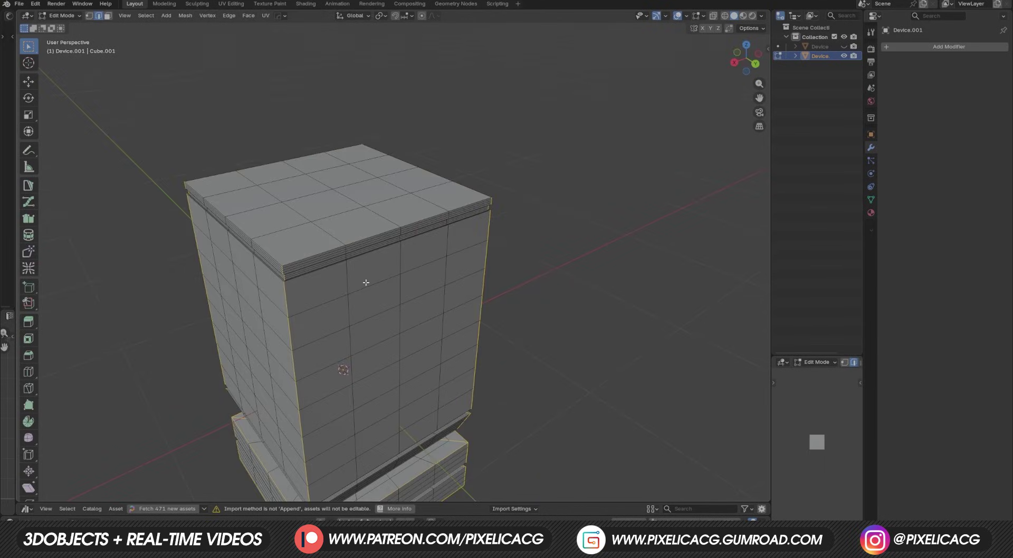
pyautogui.click(459, 294)
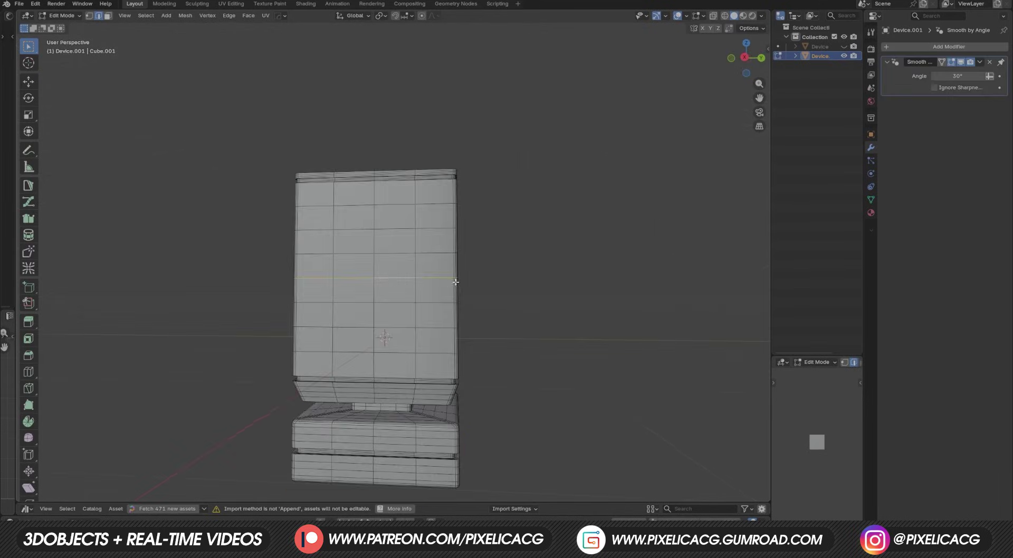
pyautogui.moveTo(518, 317); pyautogui.dragTo(355, 314, button='middle')
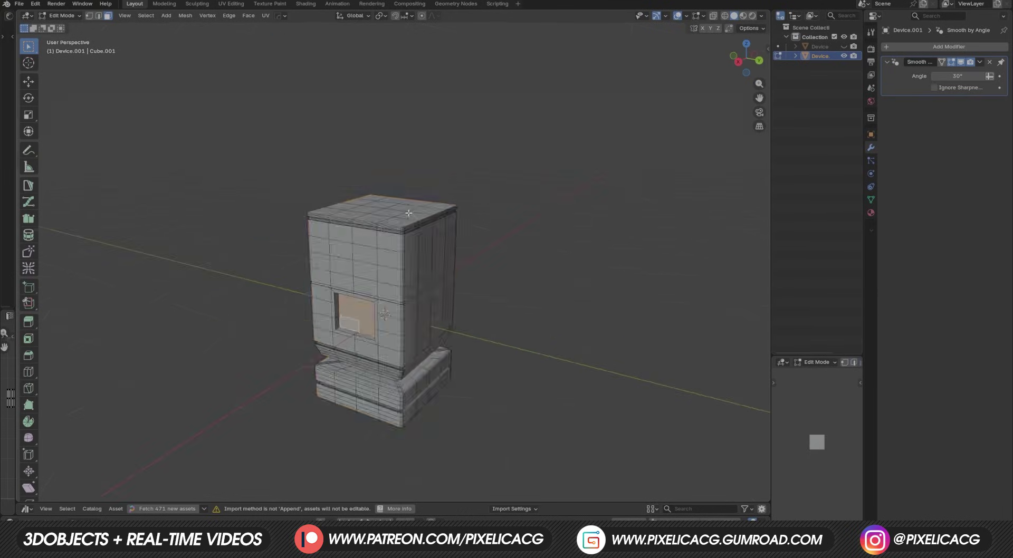
# Inset the center faces on top of the device, extrude them up into a raised block, and bevel the block's upper edges.
pyautogui.moveTo(370, 338); pyautogui.dragTo(420, 284, button='middle')
pyautogui.press('i')
pyautogui.click(597, 340)
pyautogui.press('F3')
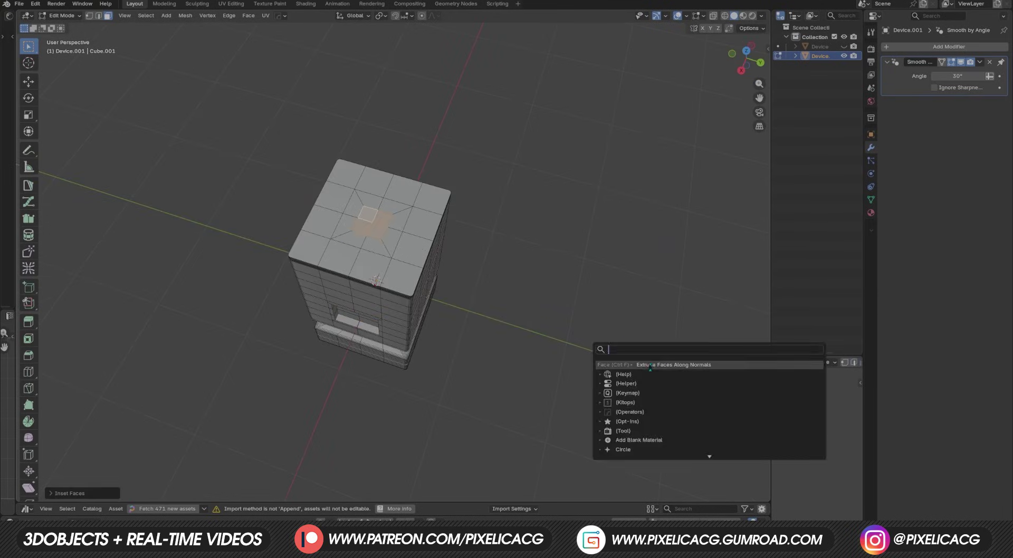
pyautogui.press('Escape')
pyautogui.press('e')
pyautogui.click(596, 343)
pyautogui.press('2')
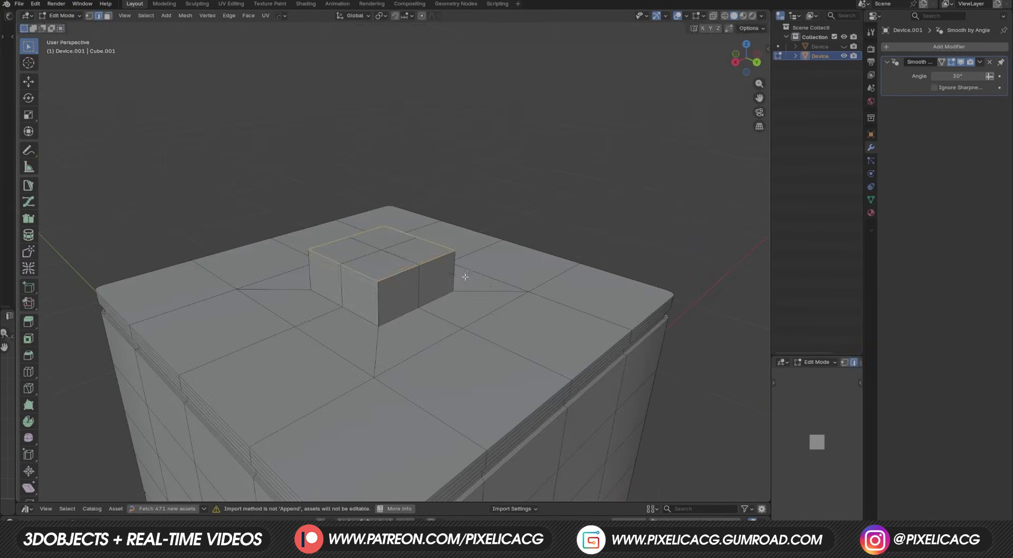
pyautogui.hotkey('ctrl', 'b')
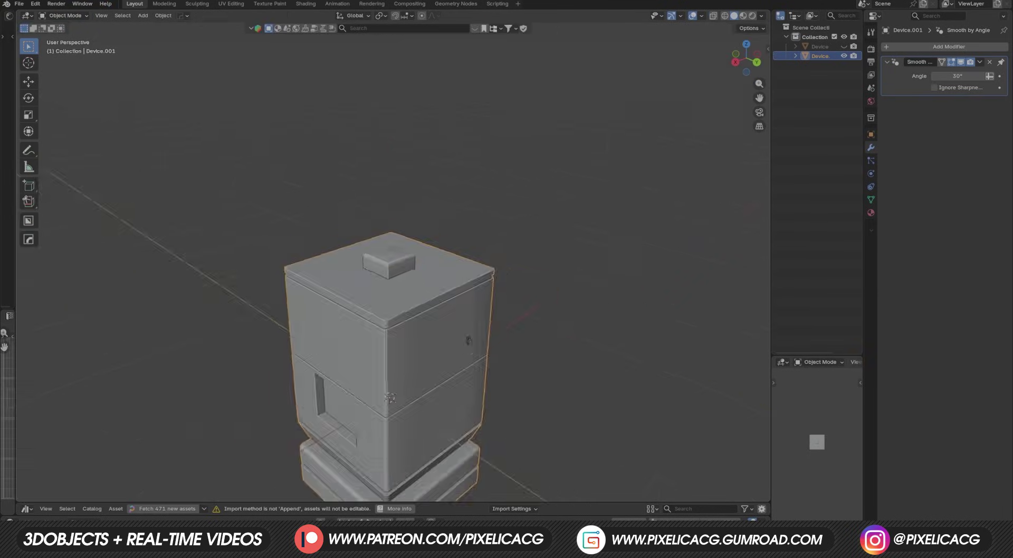
pyautogui.moveTo(496, 316); pyautogui.dragTo(534, 348, button='middle')
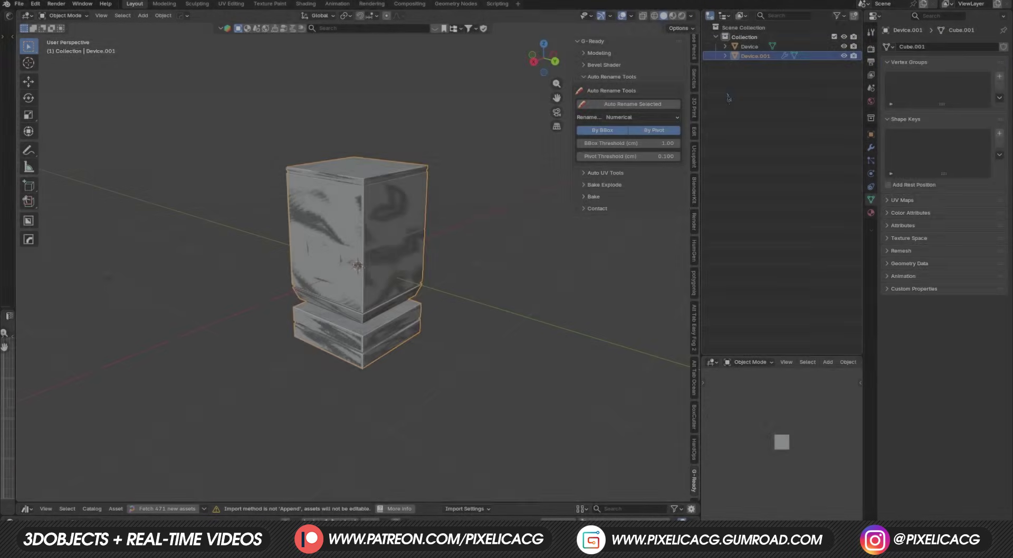
# Auto-rename the selected Device and Device.001 as a matching pair using the High -> Low rename type.
pyautogui.hotkey('shift', 'Up')
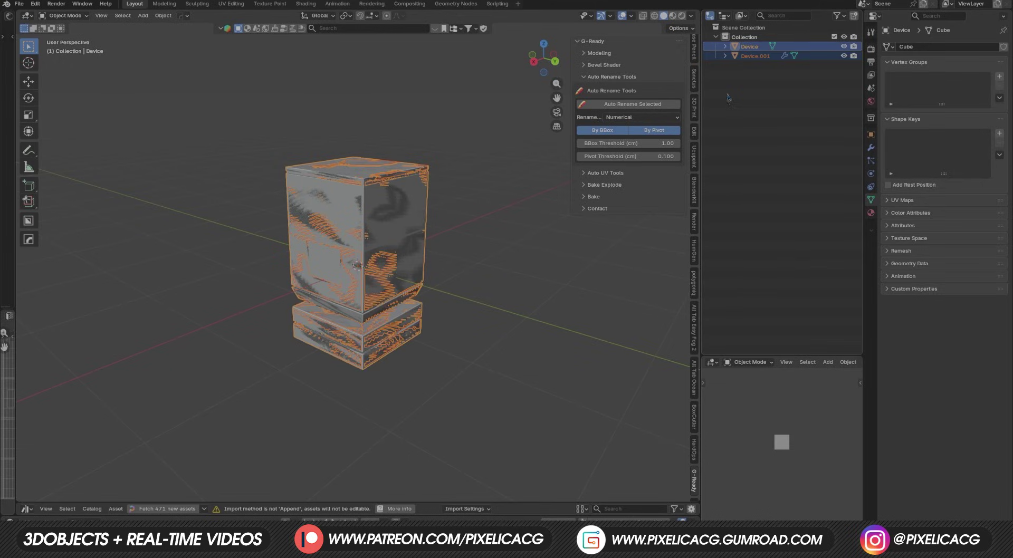
pyautogui.click(627, 117)
pyautogui.click(623, 138)
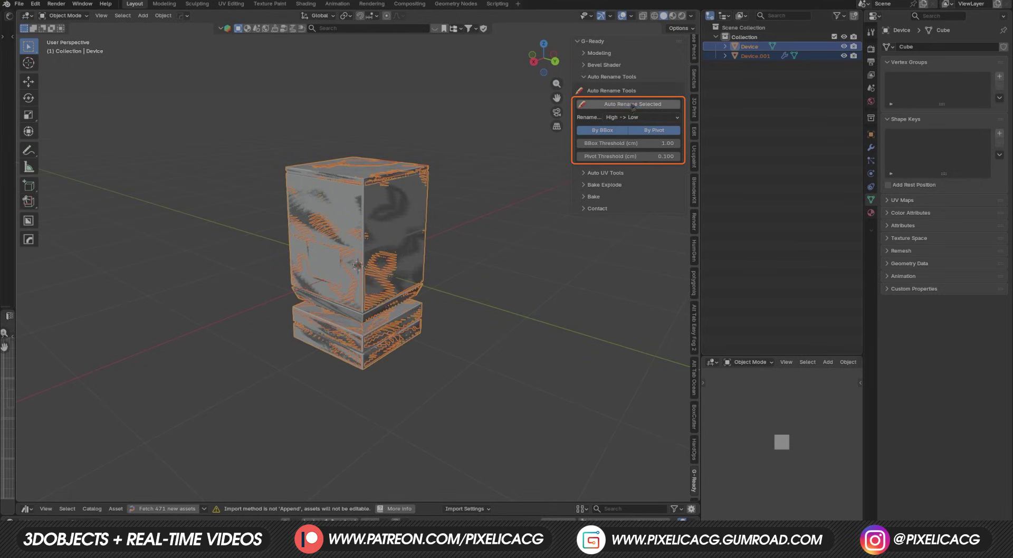
pyautogui.click(633, 104)
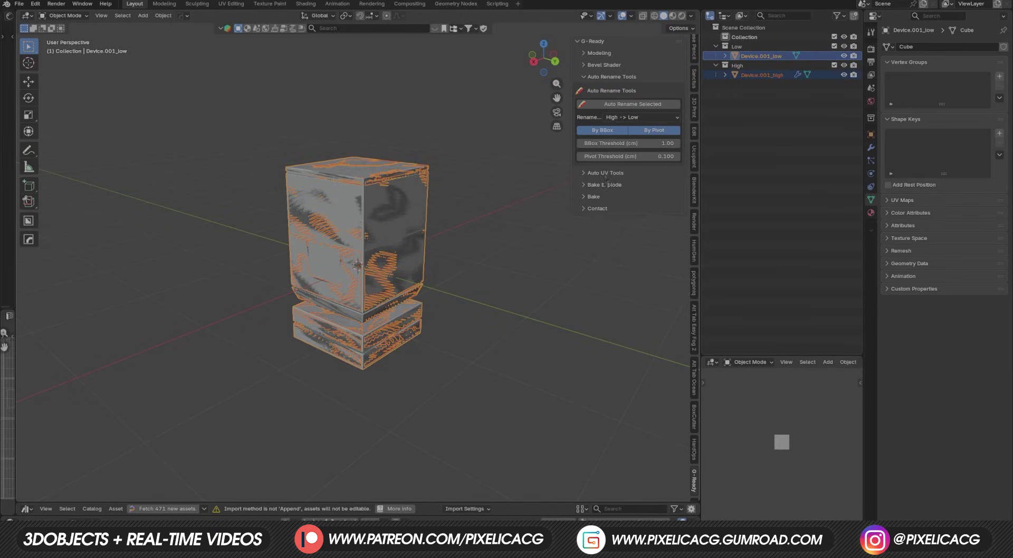
# Compare Device.001_high and Device.001_low by hiding one at a time, keeping only the low mesh shown.
pyautogui.click(762, 75)
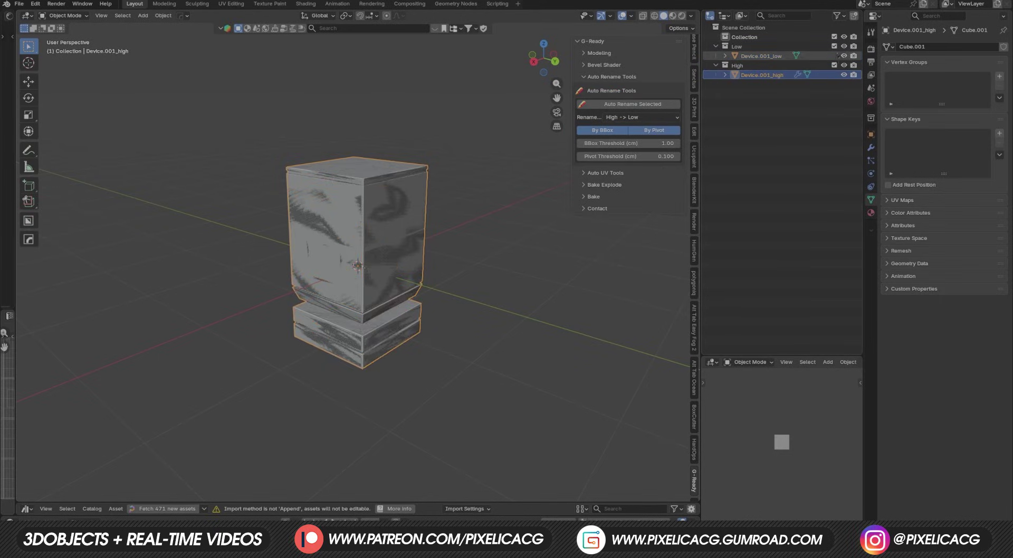
pyautogui.click(844, 56)
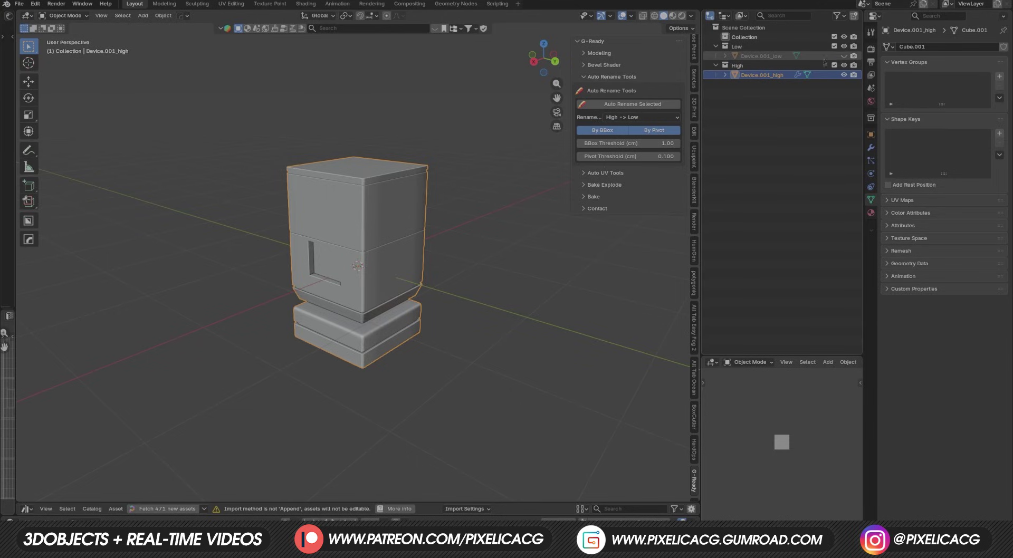
pyautogui.click(845, 56)
pyautogui.click(844, 75)
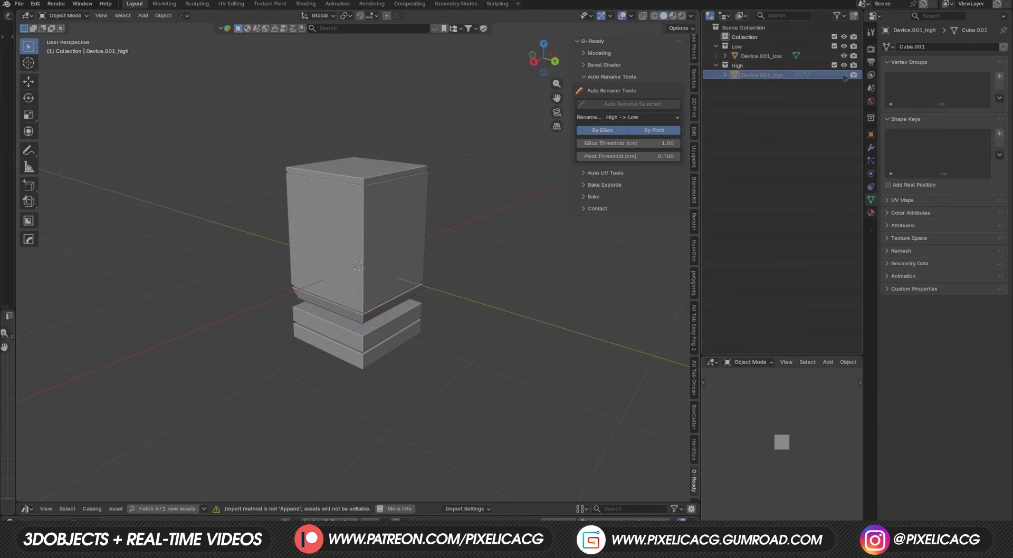
# Generate MOF seams on Device.001_low and unwrap it with the Auto UV Tools.
pyautogui.click(619, 174)
pyautogui.click(761, 56)
pyautogui.moveTo(16, 237); pyautogui.dragTo(190, 238)
pyautogui.press('Tab')
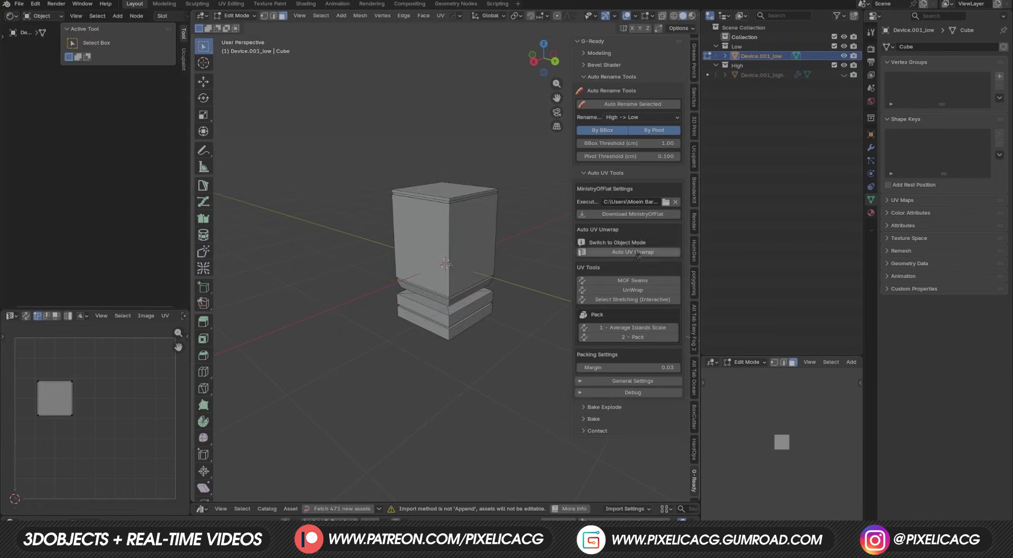
pyautogui.click(628, 252)
pyautogui.click(632, 283)
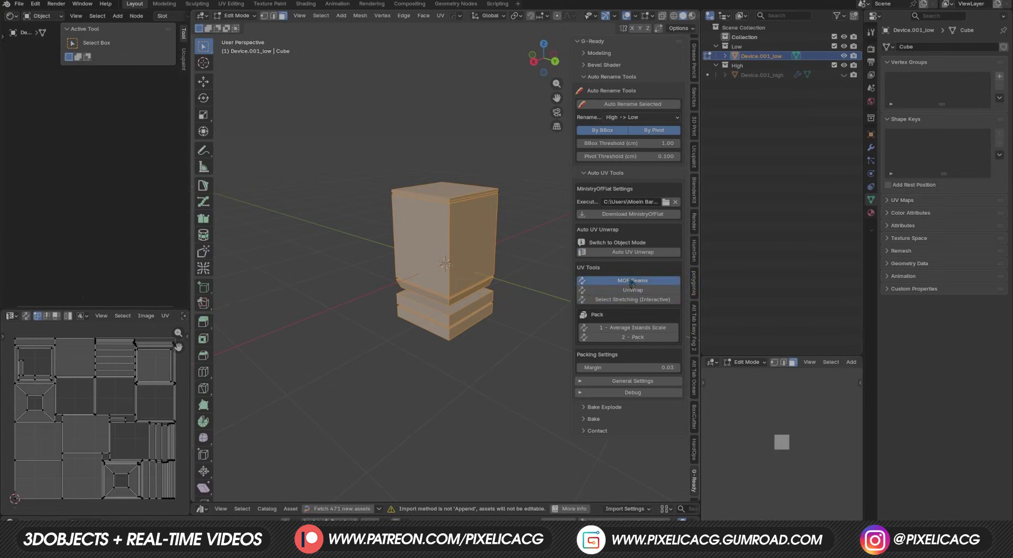
pyautogui.click(638, 293)
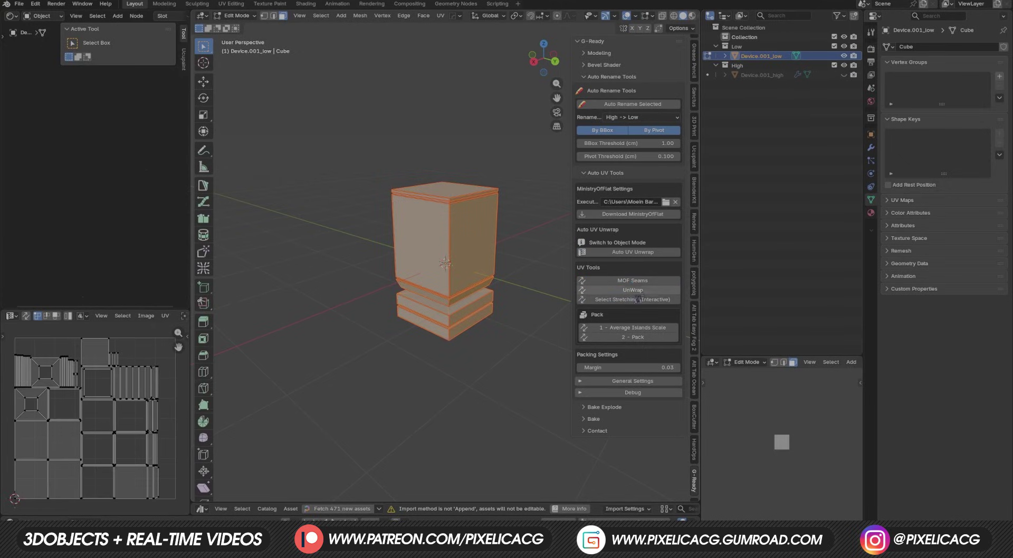
# Show Device.001_high, generate MOF seams on its whole mesh, and unwrap it.
pyautogui.click(844, 76)
pyautogui.click(763, 75)
pyautogui.press('Tab')
pyautogui.press('a')
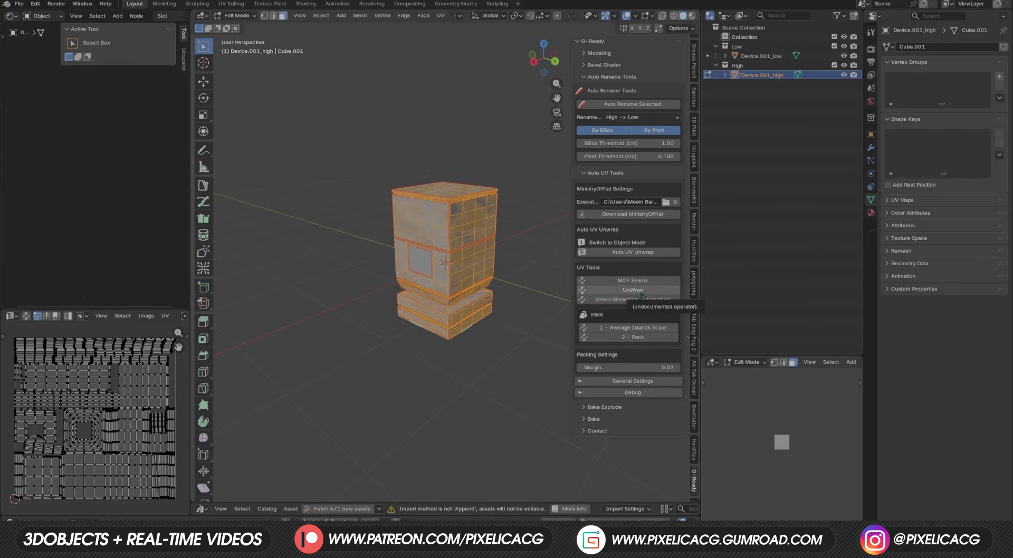
pyautogui.press('Tab')
# Review the Bake settings for the low and high objects, from map type and resolution to the output save location.
pyautogui.click(594, 267)
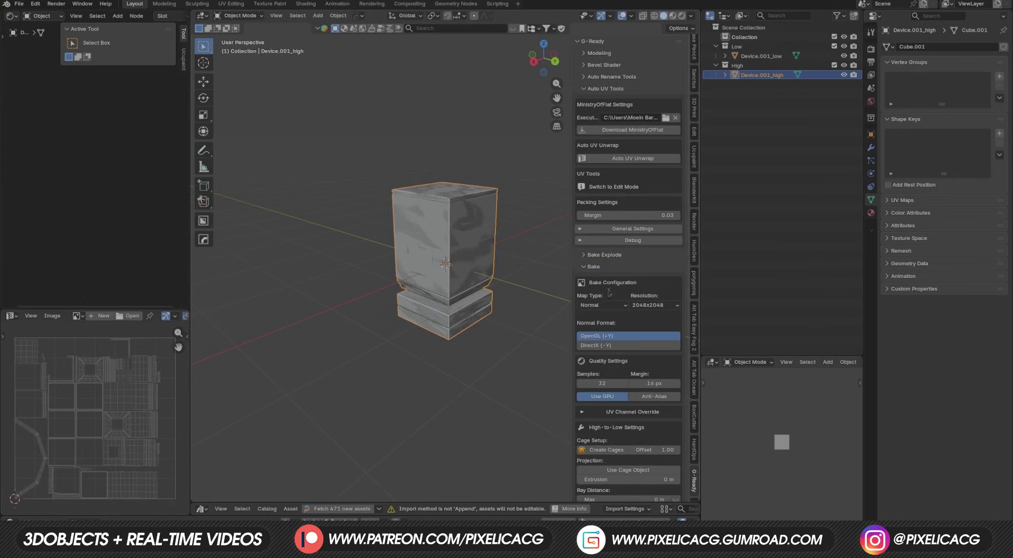
pyautogui.scroll(-2, 610, 293)
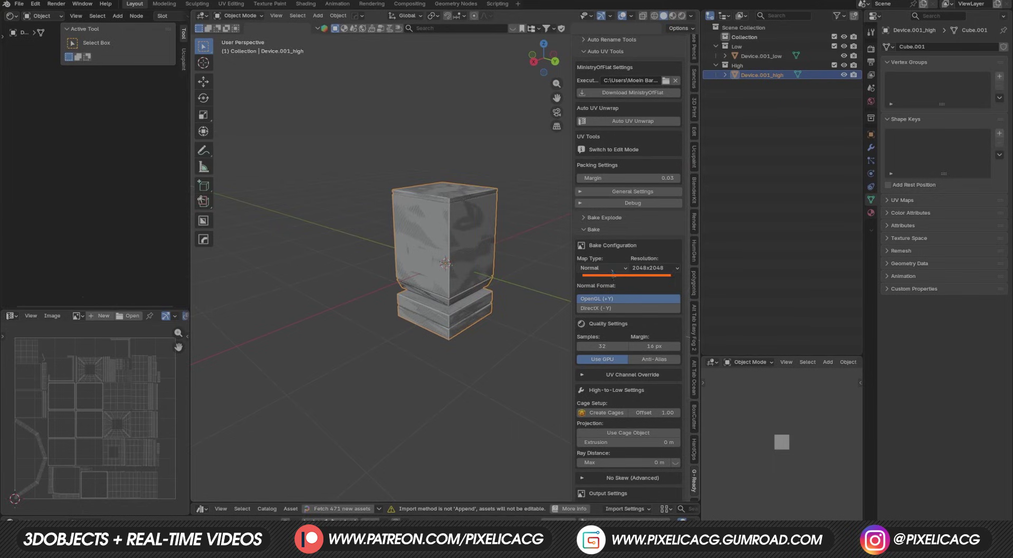
pyautogui.keyDown('ctrl'); pyautogui.click(761, 56); pyautogui.keyUp('ctrl')
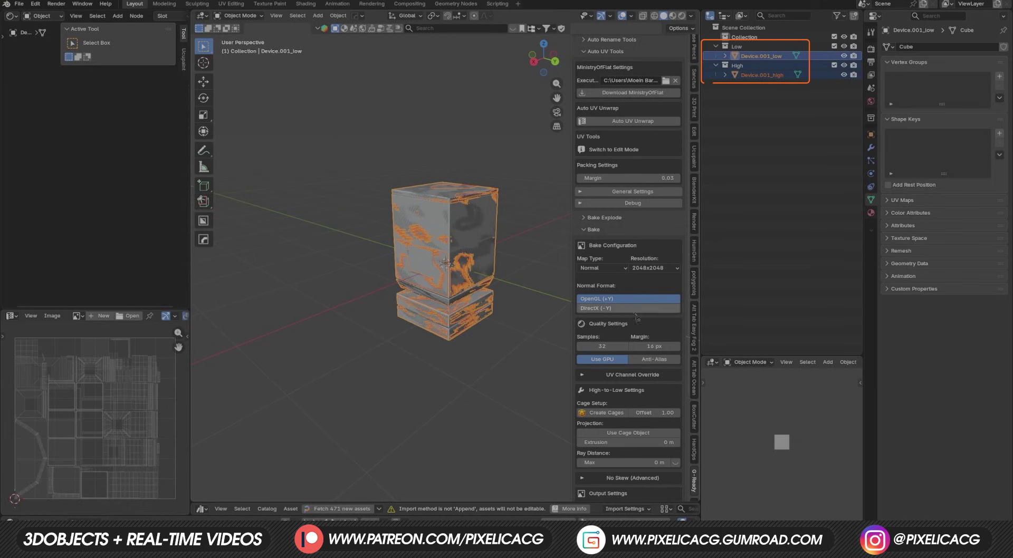
pyautogui.scroll(-4, 637, 318)
pyautogui.click(675, 441)
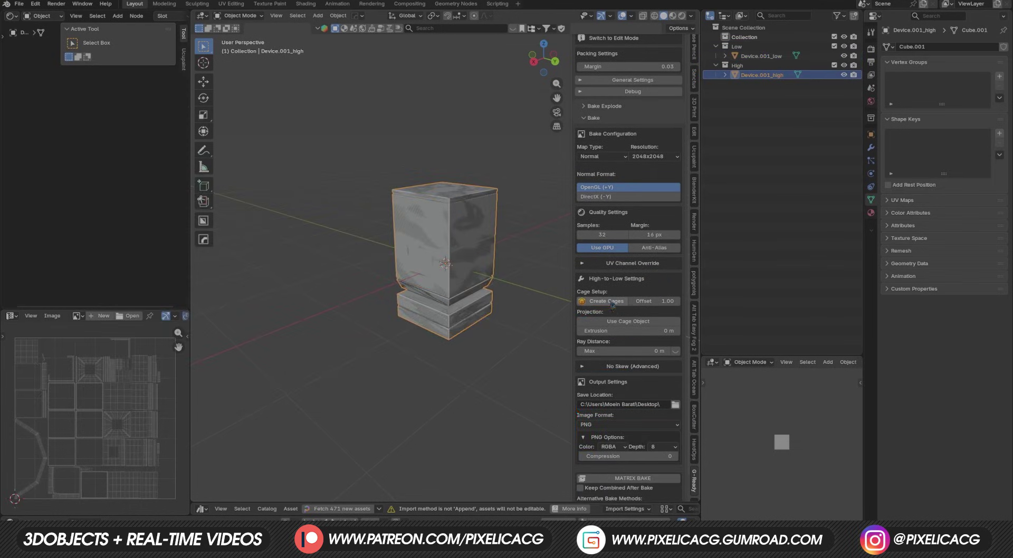
# Create a cage with offset 1.00 and matrix-bake the 2048x2048 OpenGL normal map using the cage object.
pyautogui.click(611, 303)
pyautogui.click(639, 470)
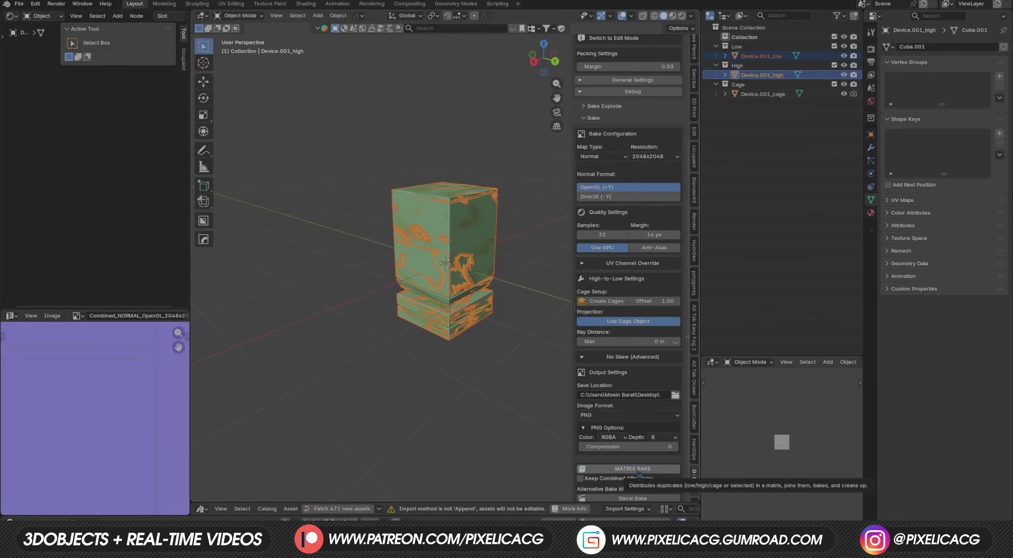
pyautogui.press('Home')
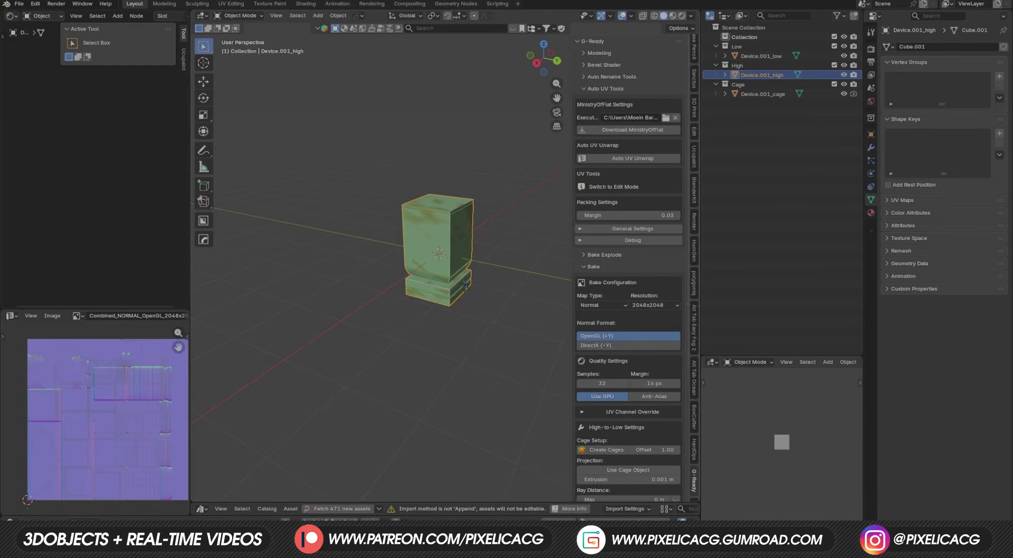
# Move Device.001_high clear of the low mesh, frame it, and collapse the image editor area to enlarge the viewport.
pyautogui.hotkey('shift', 'd')
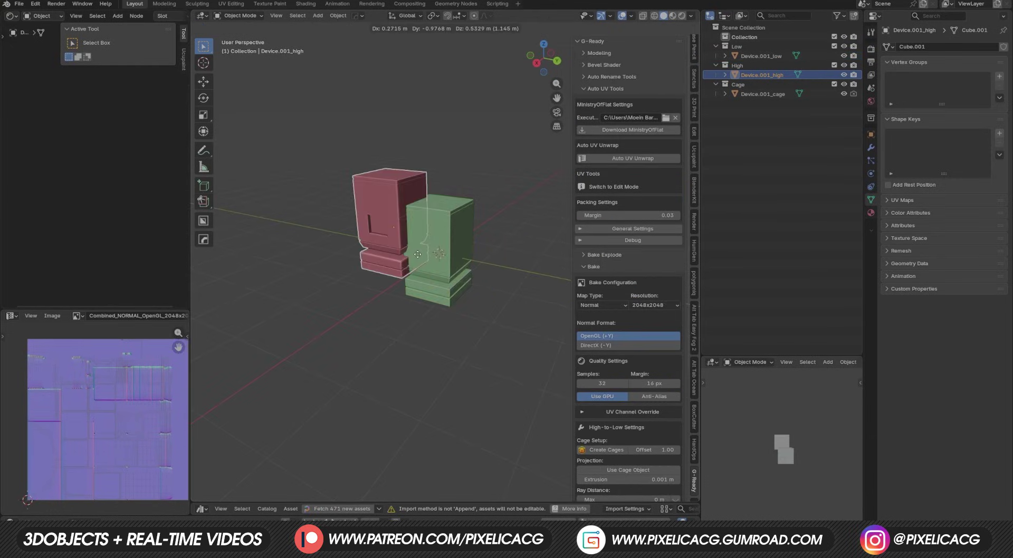
pyautogui.click(292, 248)
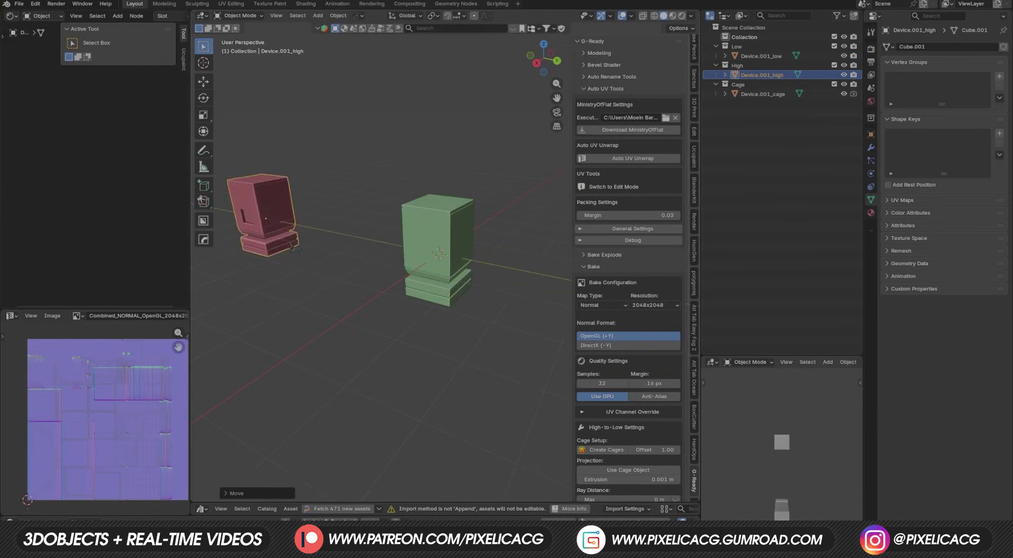
pyautogui.press('KP_Decimal')
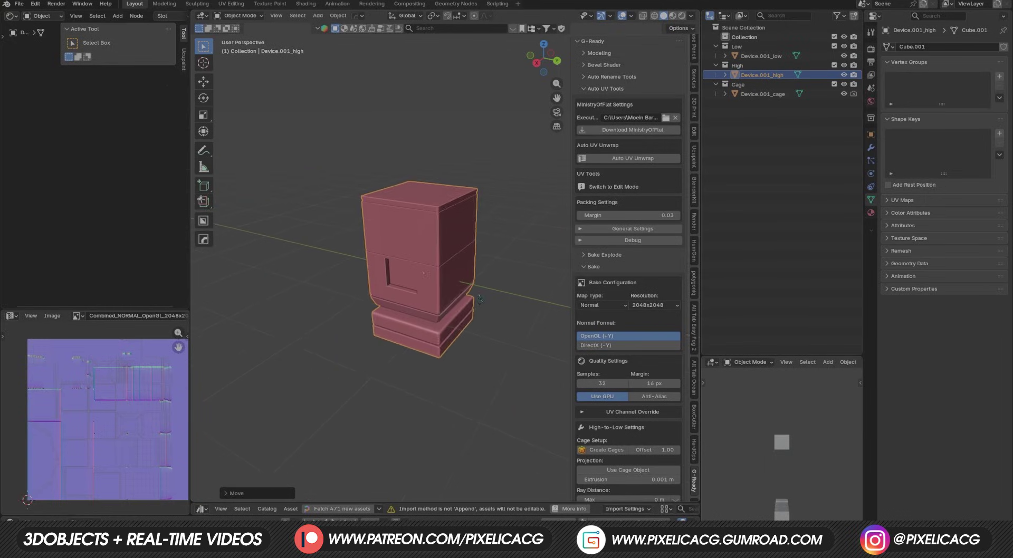
pyautogui.moveTo(191, 300); pyautogui.dragTo(16, 301)
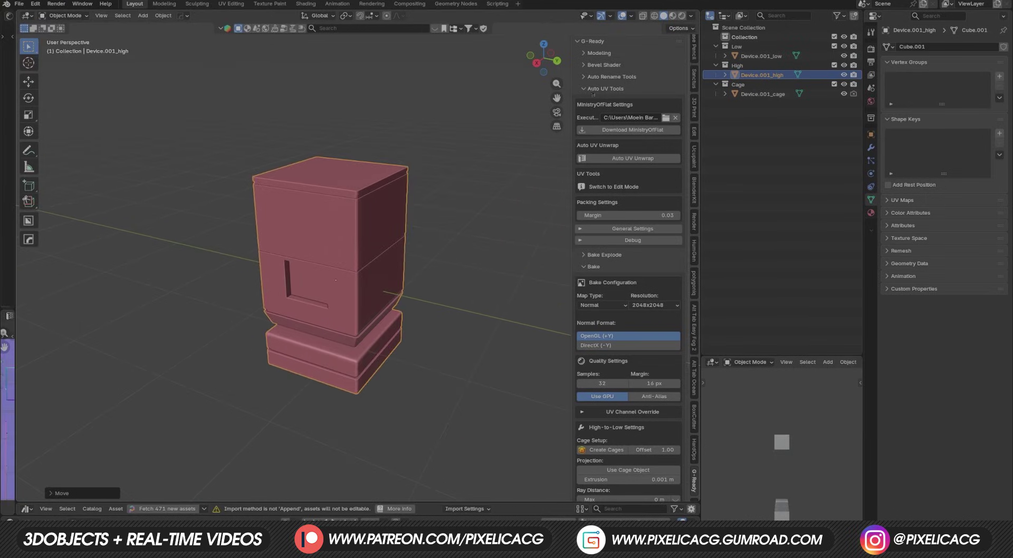
# Generate three LOD levels of Device.001_high by target tris, with 2048, 1024 and 512 triangles.
pyautogui.click(594, 91)
pyautogui.click(593, 113)
pyautogui.click(602, 54)
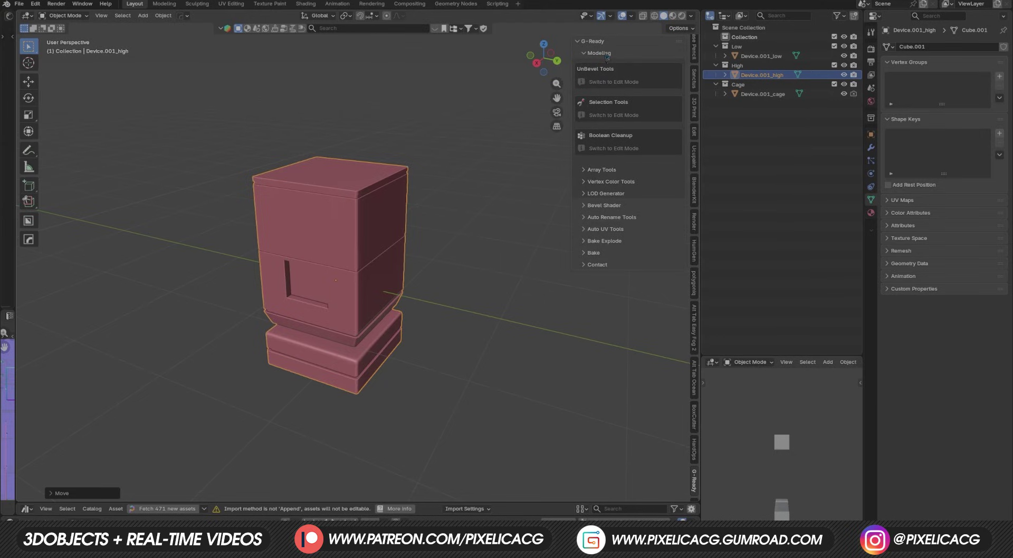
pyautogui.click(607, 194)
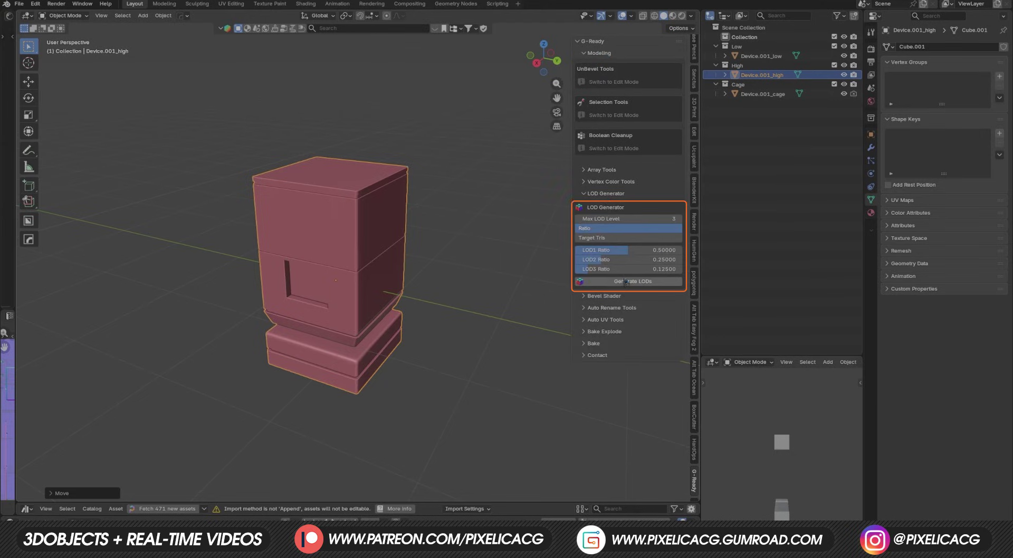
pyautogui.click(606, 239)
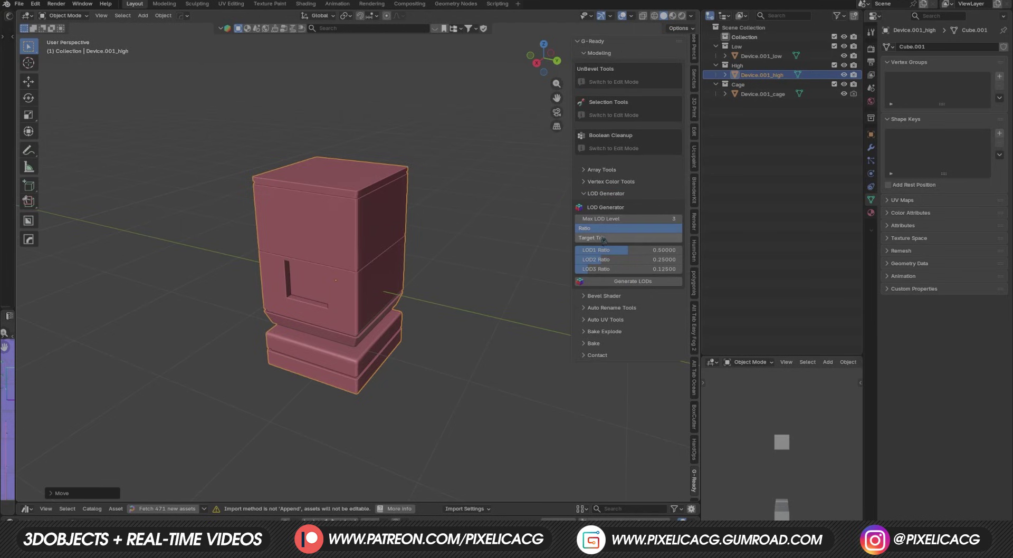
pyautogui.click(624, 283)
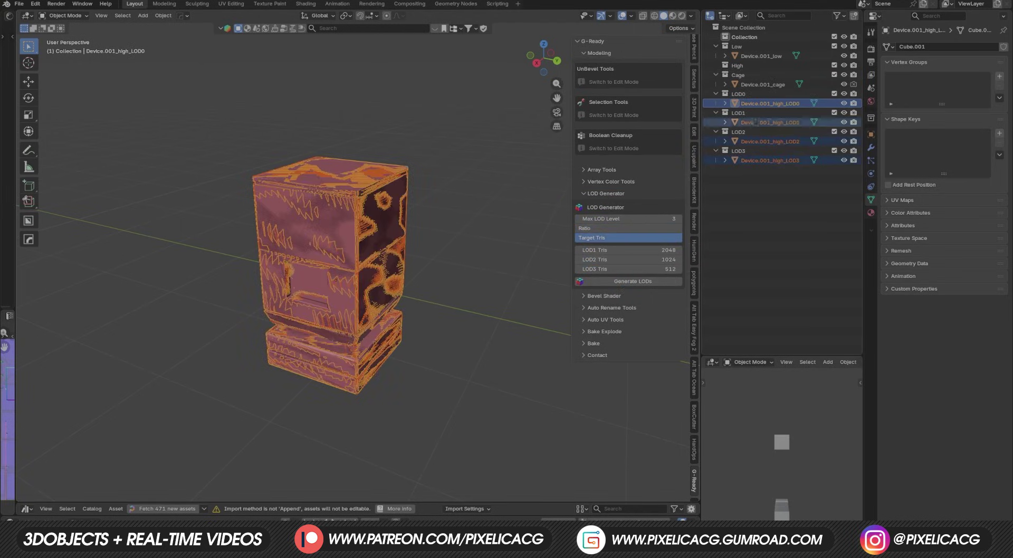
# Spread the generated LOD objects side by side along the Y axis and display them in wireframe.
pyautogui.click(756, 122)
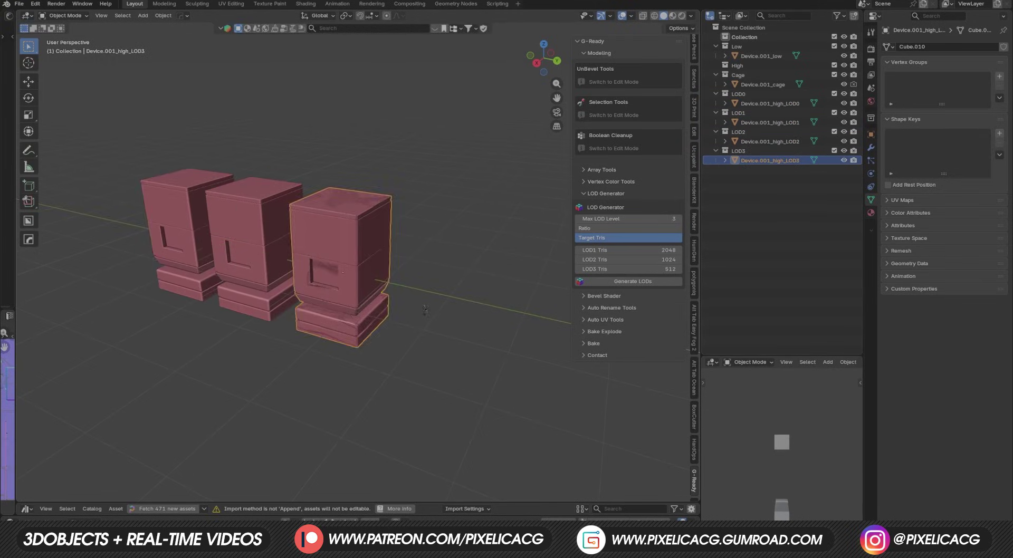
pyautogui.press('g')
pyautogui.press('y')
pyautogui.click(222, 265)
pyautogui.moveTo(227, 264); pyautogui.dragTo(253, 263, button='middle')
pyautogui.click(654, 16)
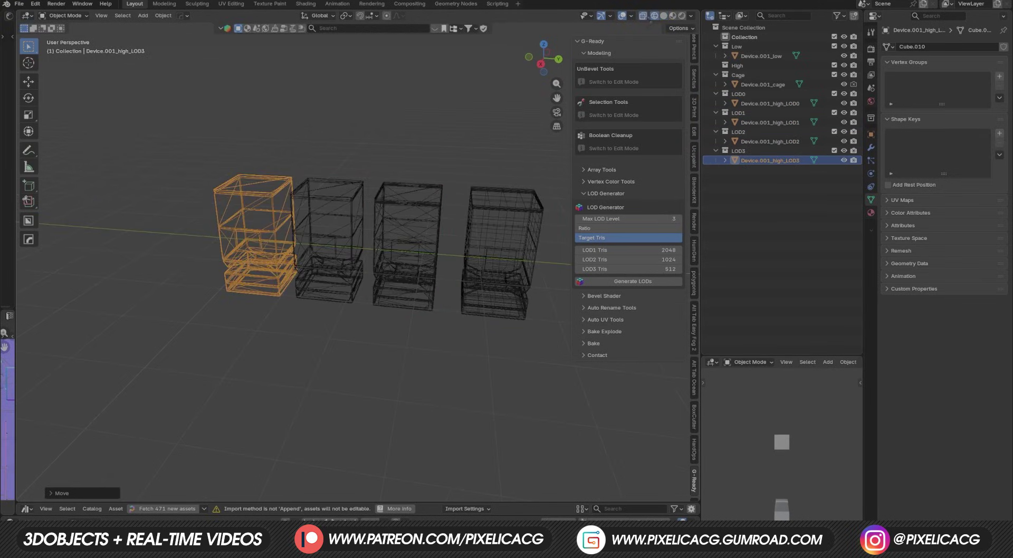
# Change the viewport display of the four LOD meshes and deselect all objects.
pyautogui.click(643, 16)
pyautogui.hotkey('alt', 'a')
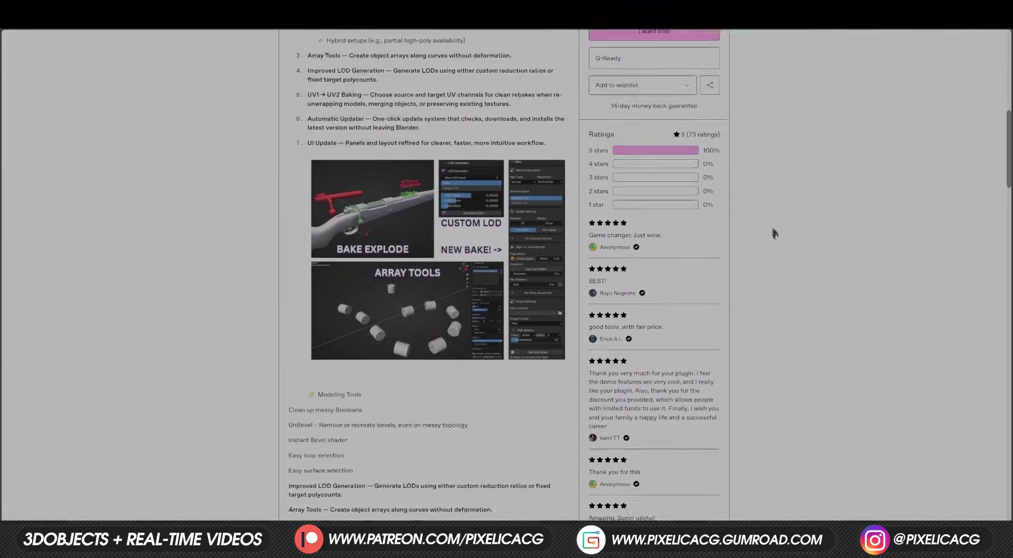
# Switch to the web browser and review the G-Ready product page's feature previews and the G-Ready Blender Addon Documentation.
pyautogui.scroll(-17, 774, 234)
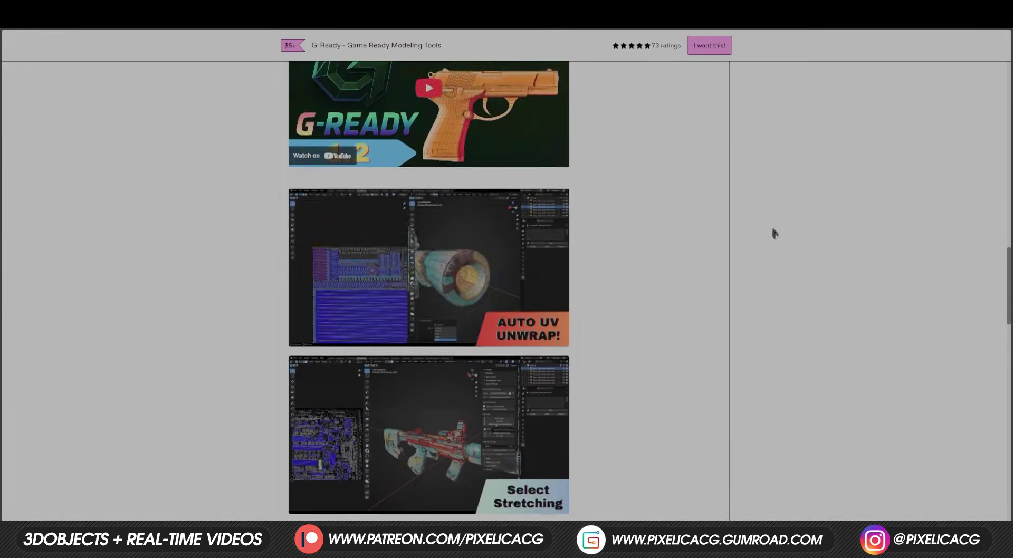
pyautogui.scroll(-12, 774, 234)
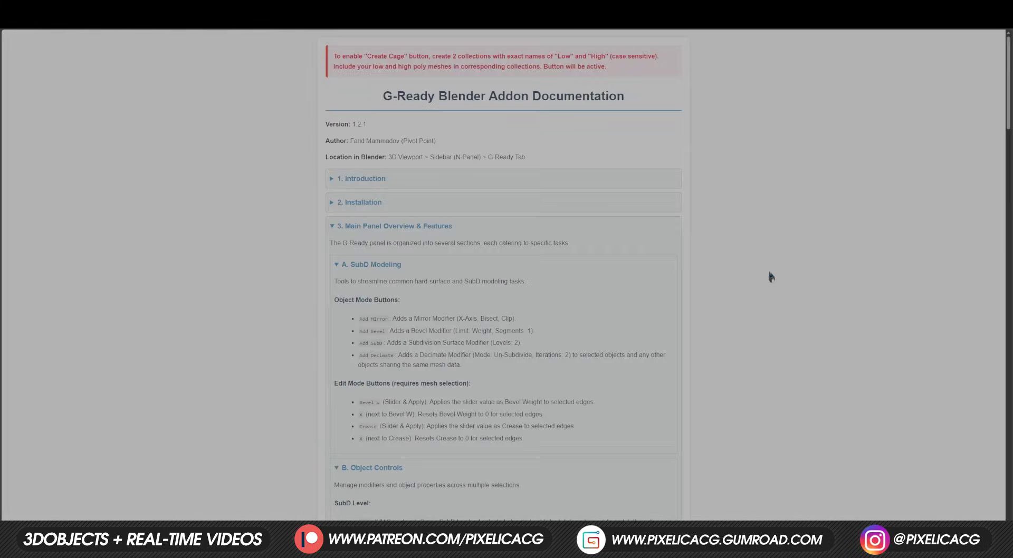
pyautogui.scroll(-8, 772, 277)
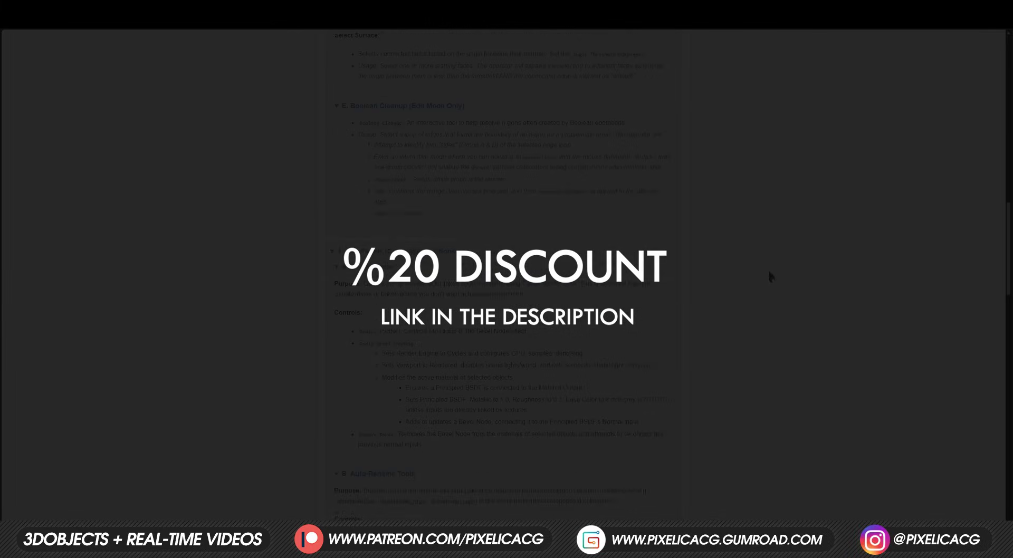
pyautogui.scroll(-4, 772, 276)
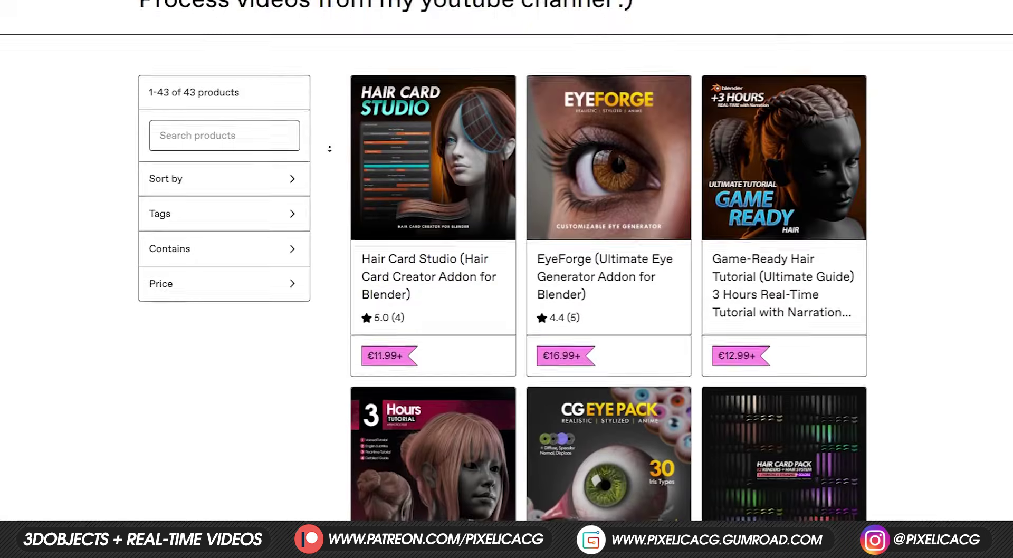
# Browse the store's product listing and examine the feature sections of the Hair Card Studio and EyeForge add-on pages.
pyautogui.scroll(-5, 607, 264)
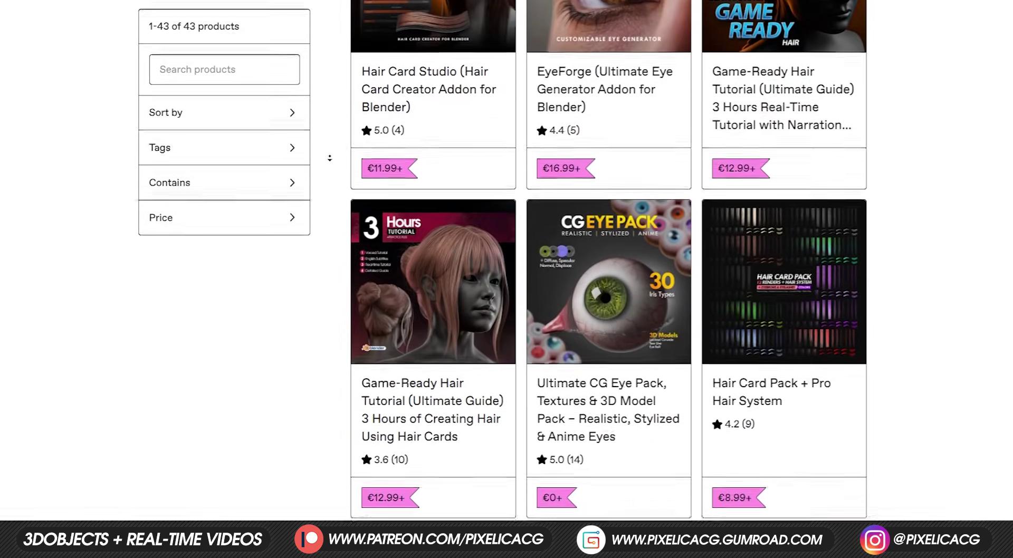
pyautogui.scroll(-8, 330, 158)
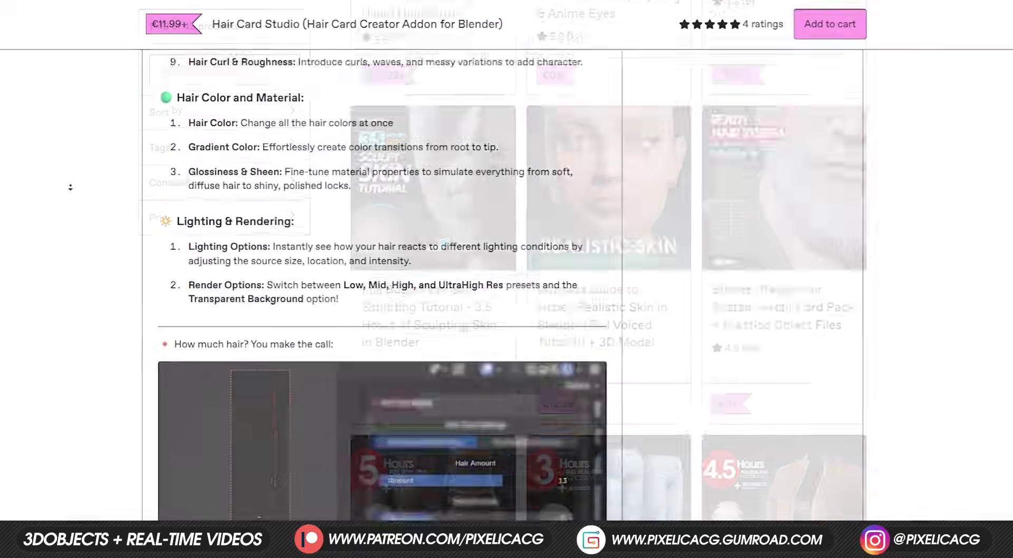
pyautogui.scroll(-7, 70, 187)
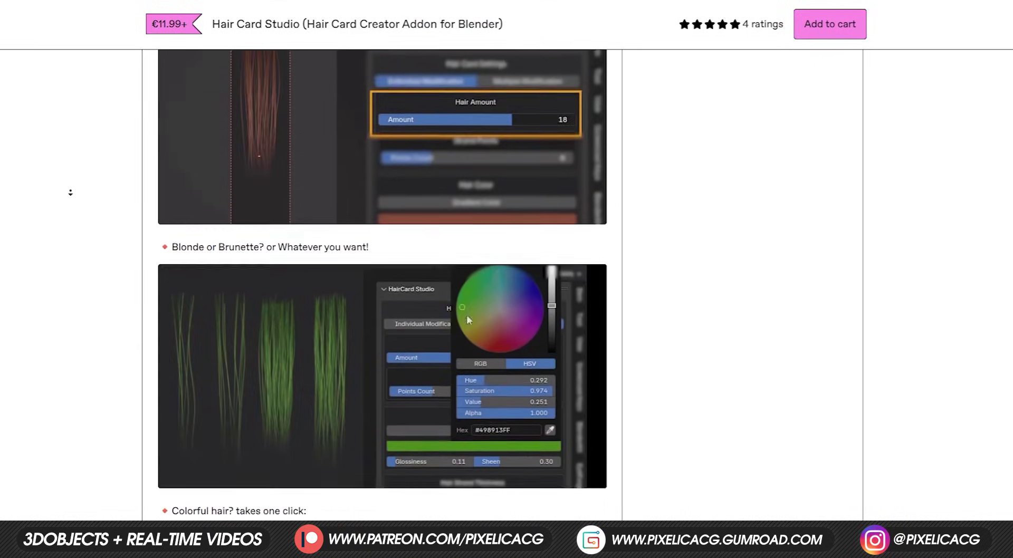
pyautogui.scroll(-7, 71, 192)
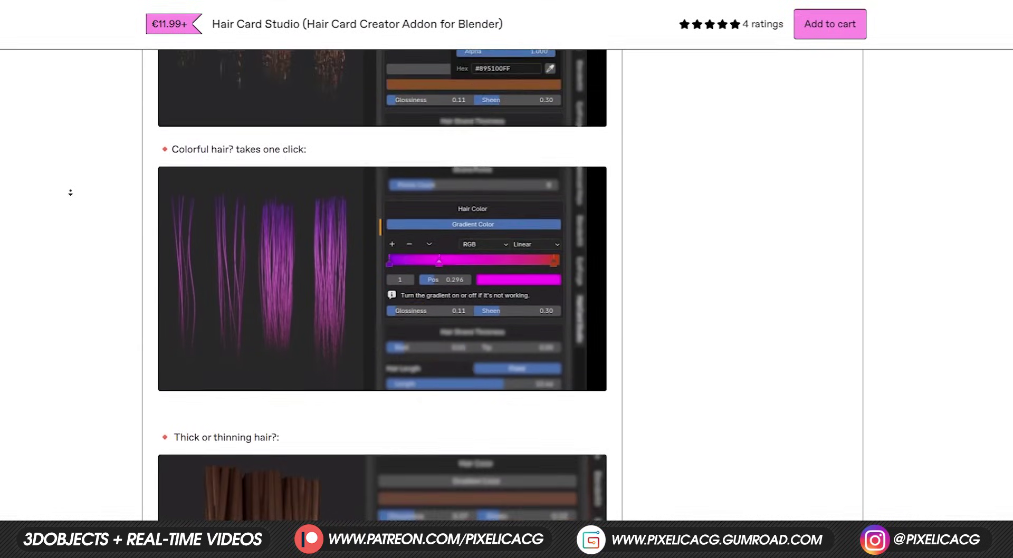
pyautogui.scroll(-2, 70, 192)
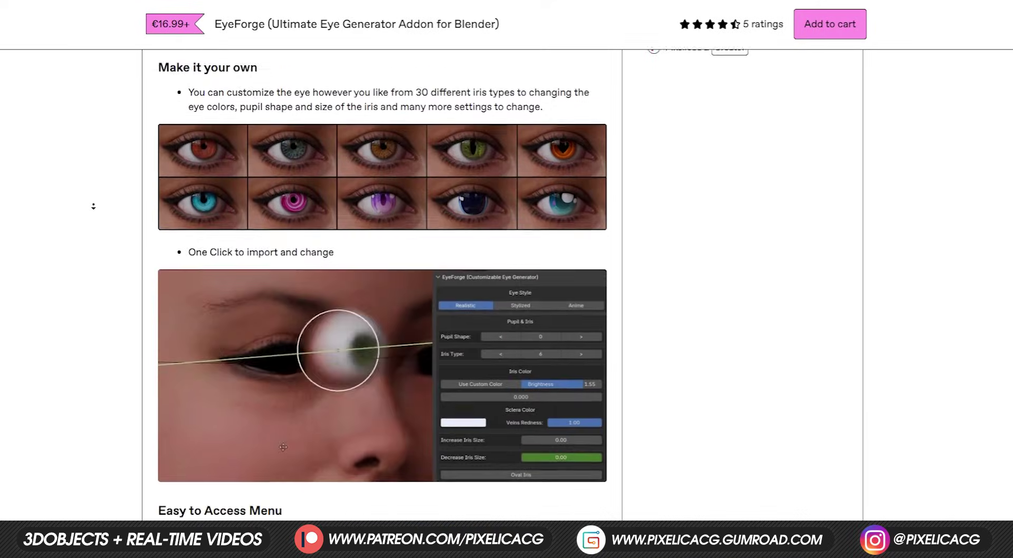
pyautogui.scroll(-2, 93, 206)
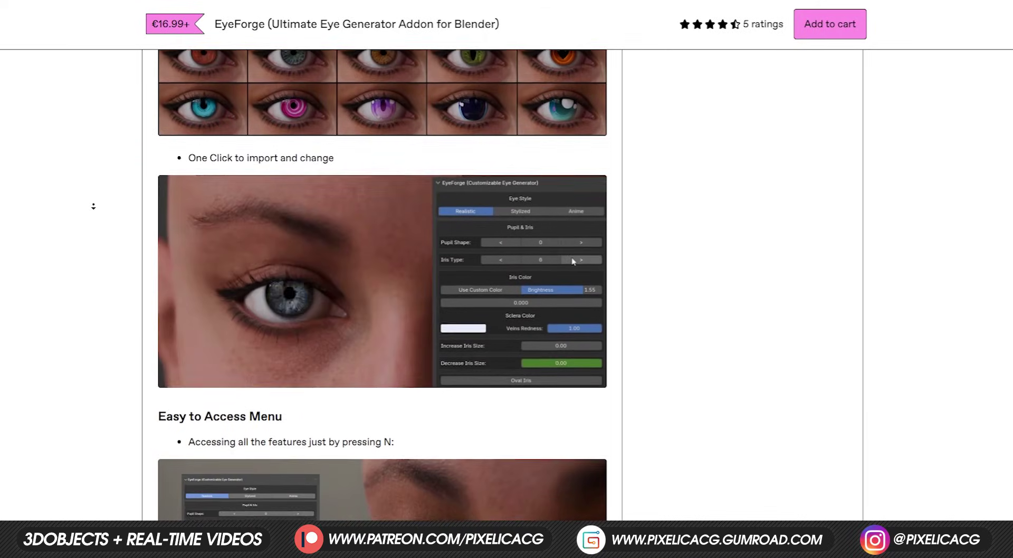
pyautogui.scroll(-5, 93, 206)
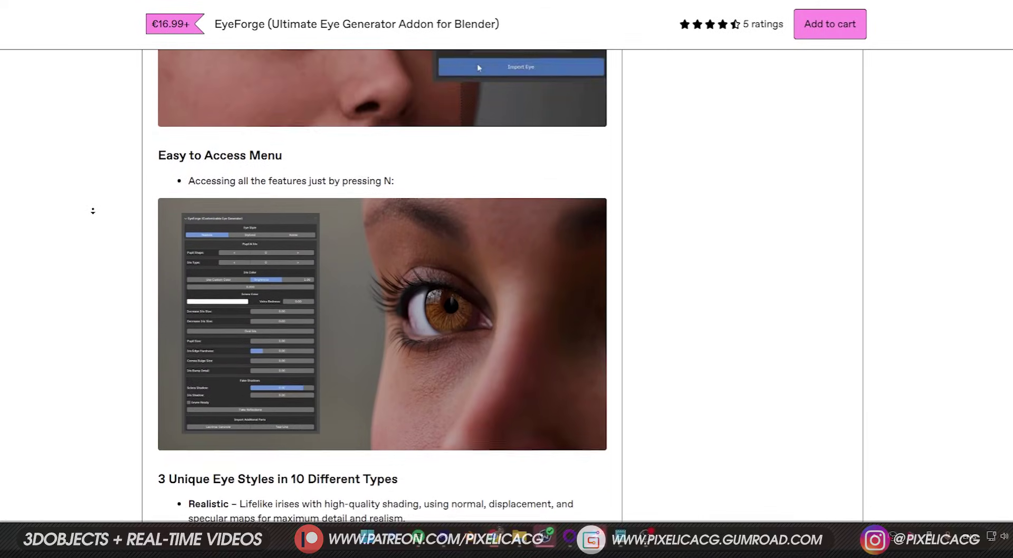